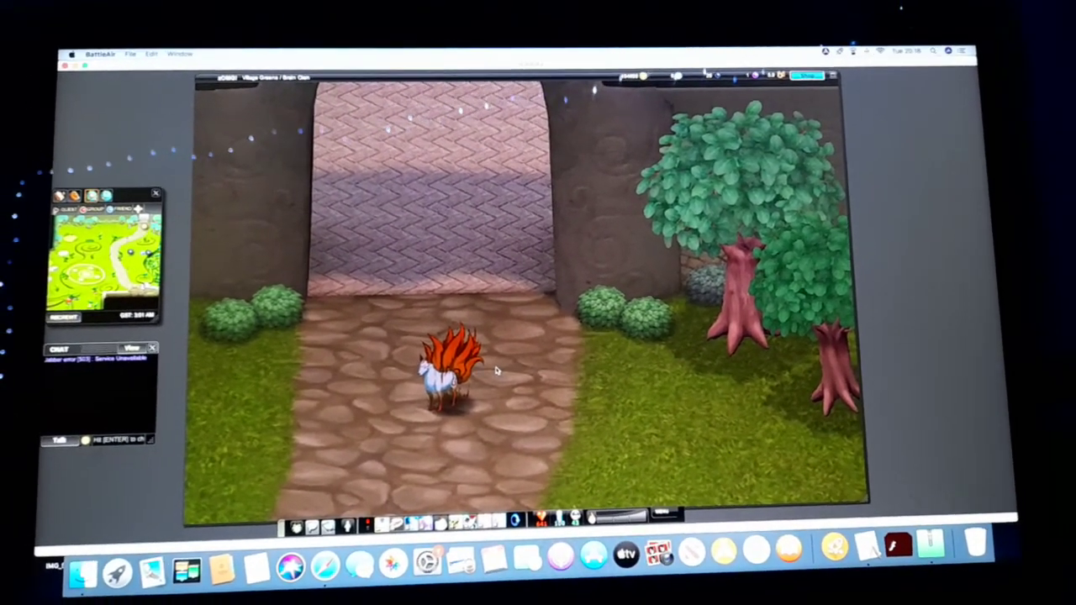
Walk the fox along the village path, then select the fox as its own target.
{"action": "left_click", "coordinate": [446, 369]}
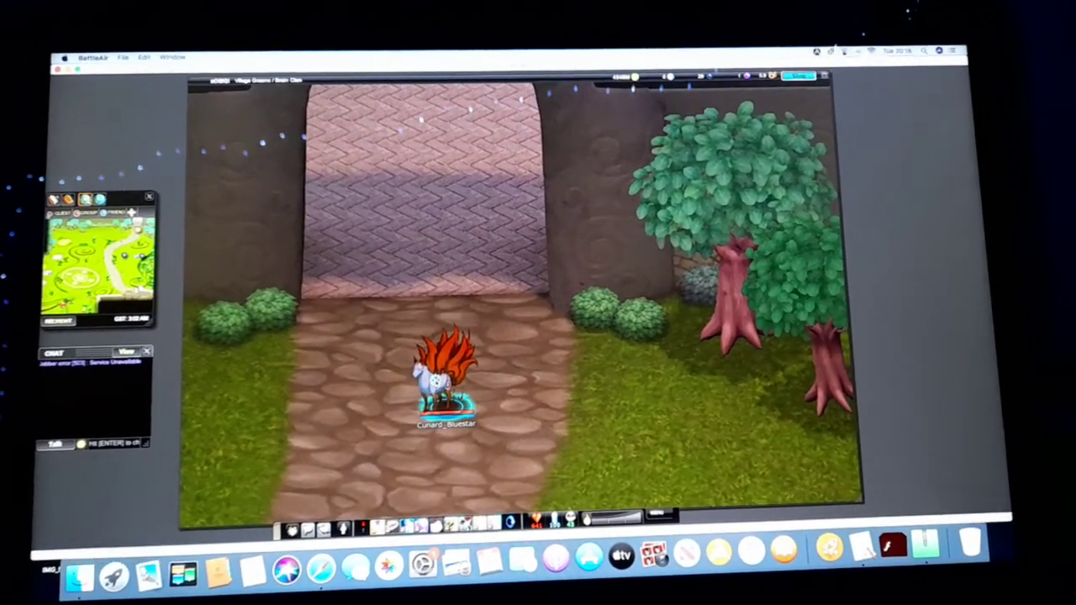
{"action": "left_click", "coordinate": [352, 353]}
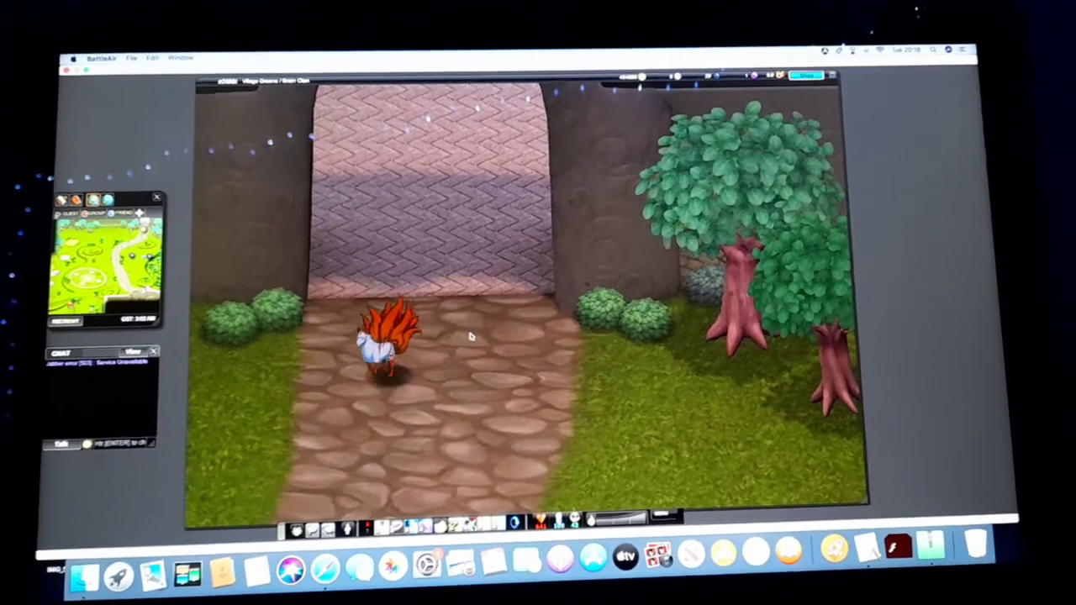
{"action": "left_click", "coordinate": [546, 374]}
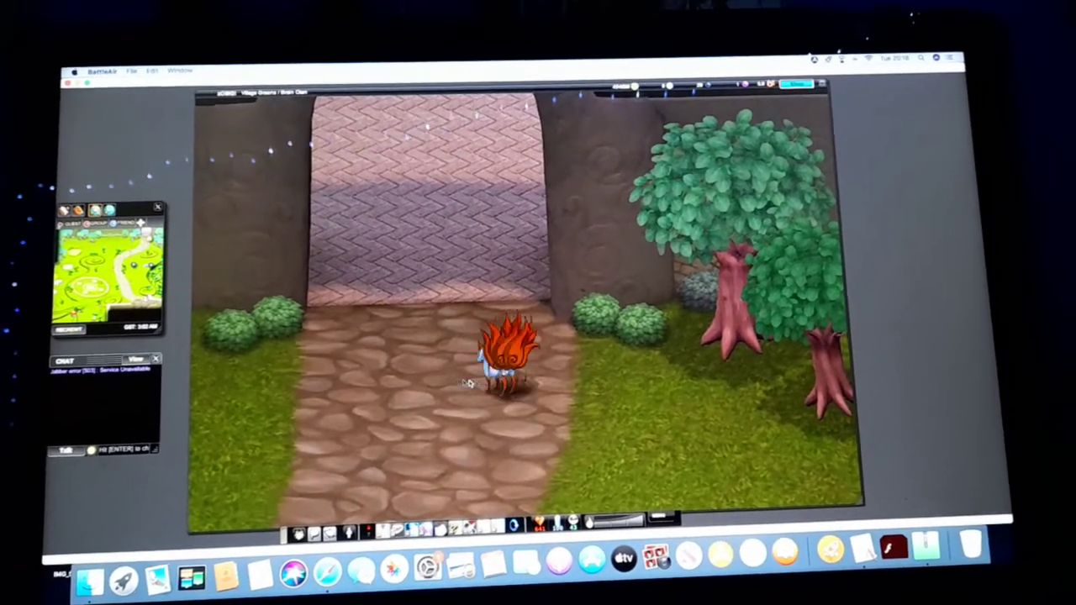
{"action": "left_click", "coordinate": [448, 368]}
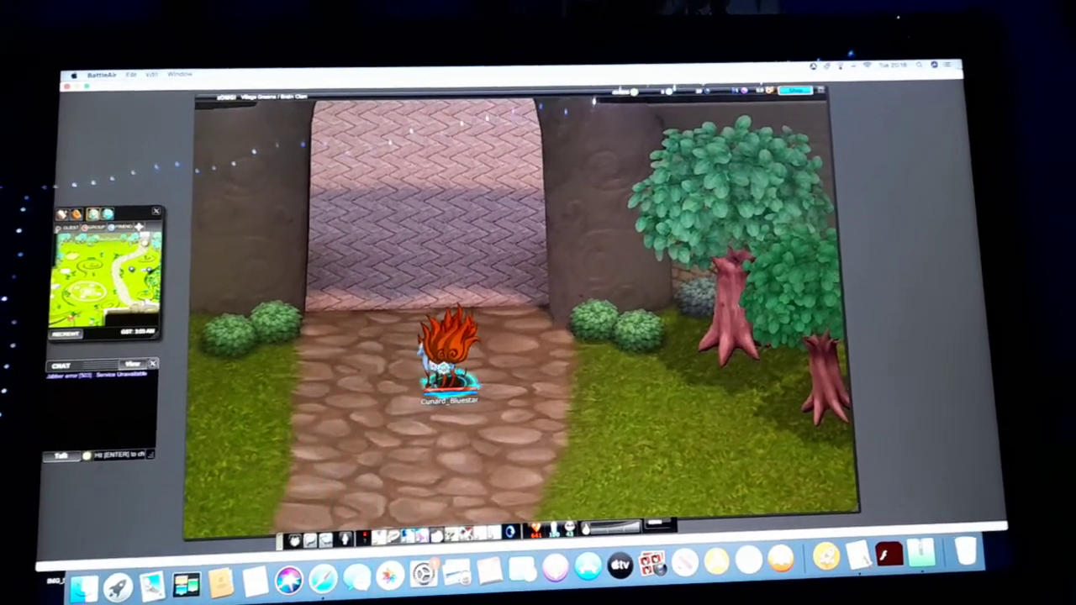
{"action": "left_click", "coordinate": [419, 128]}
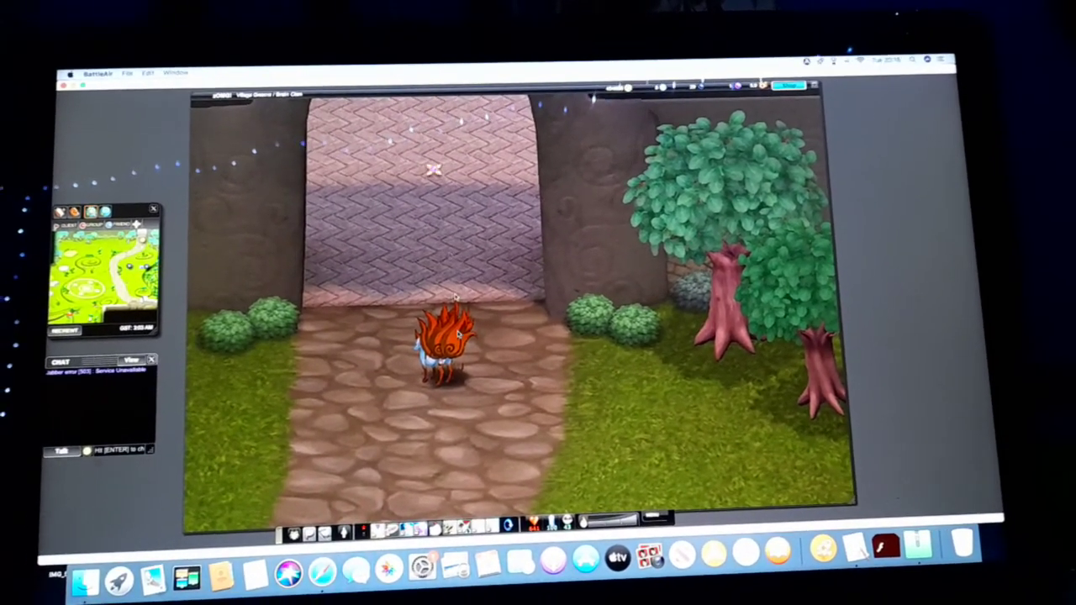
{"action": "left_click", "coordinate": [429, 373]}
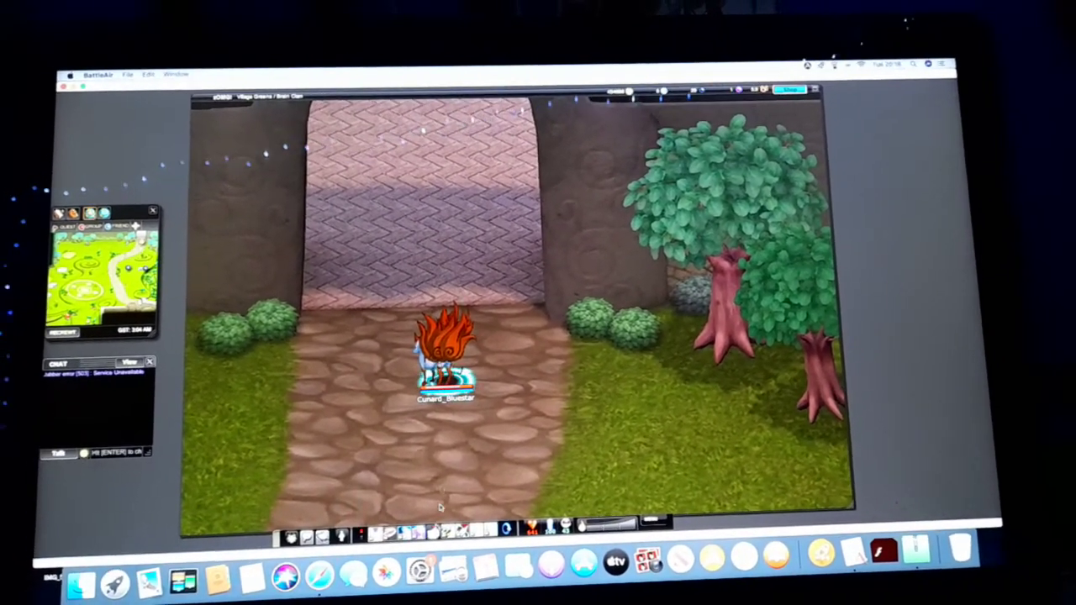
{"action": "left_click", "coordinate": [429, 372]}
Cast the ring spell on the fox, visit the Wheel of Chance, and return to the bridge.
{"action": "key", "text": "1"}
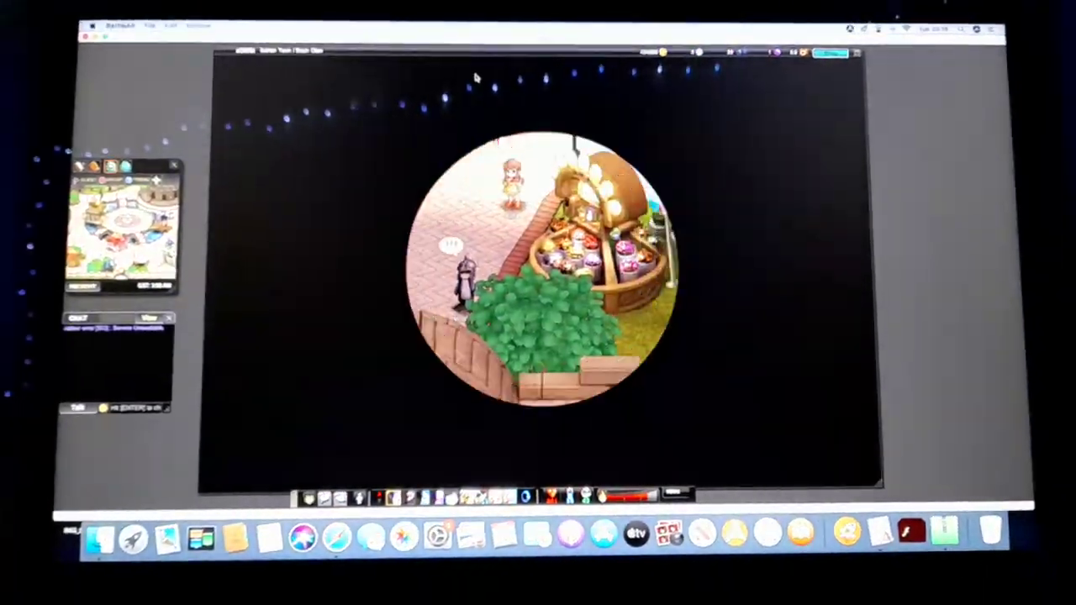
{"action": "key", "text": "Up"}
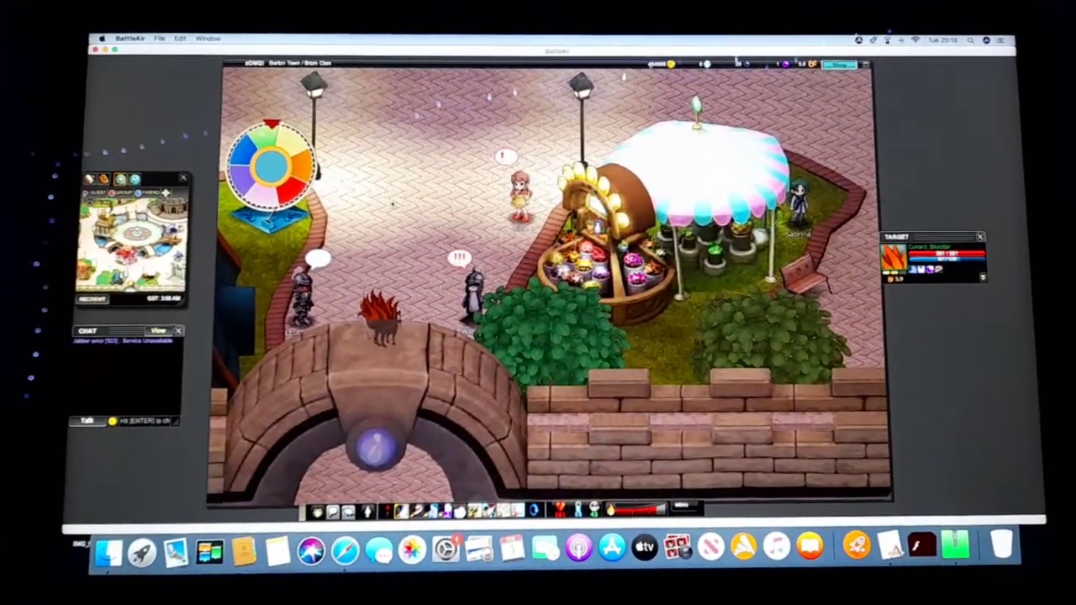
{"action": "key", "text": "Up"}
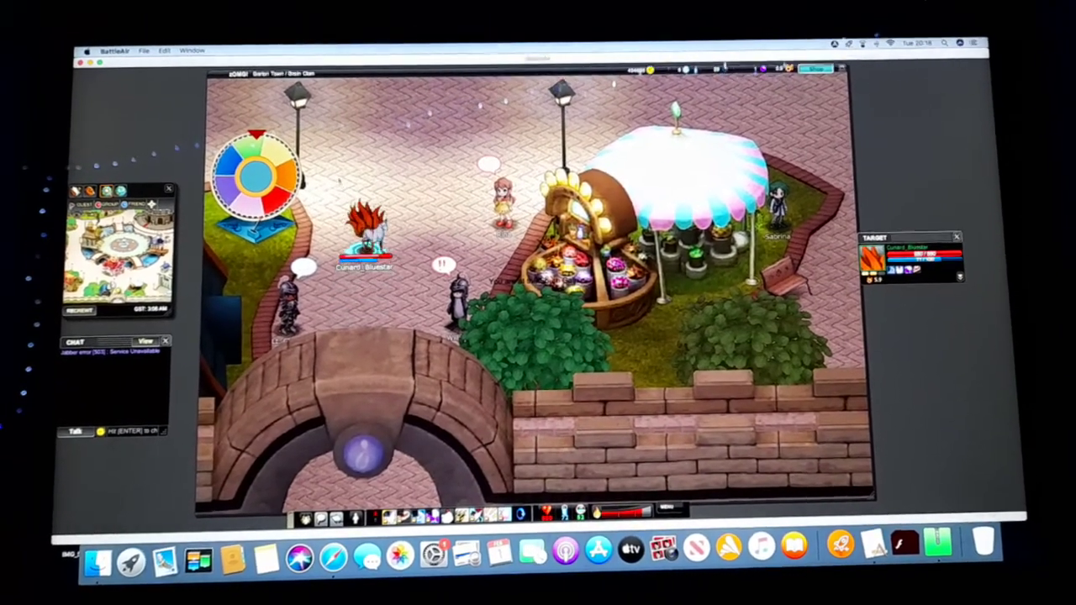
{"action": "key", "text": "Left"}
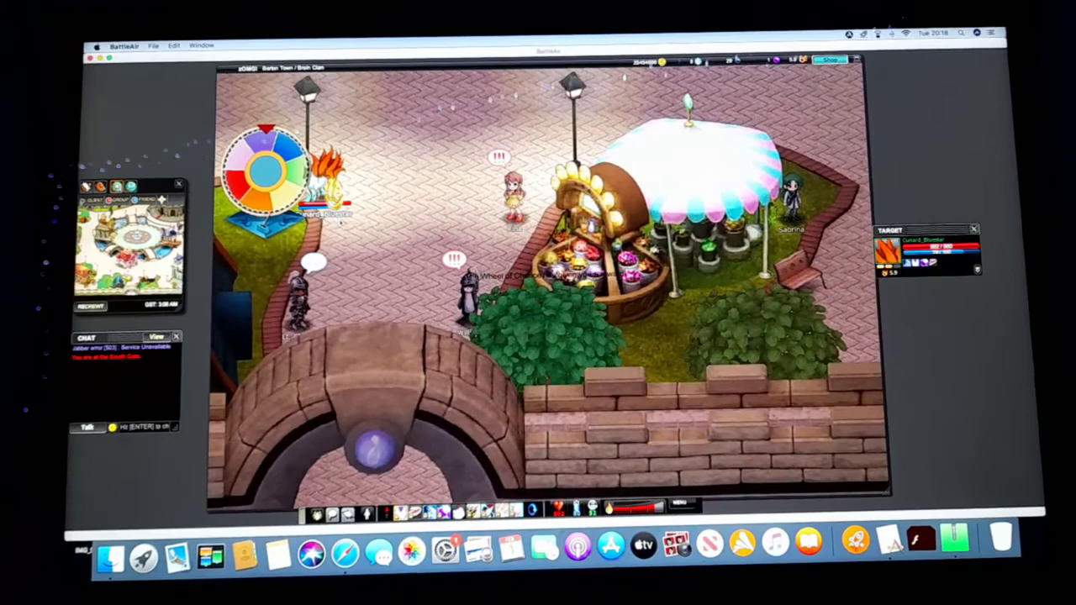
{"action": "key", "text": "Down"}
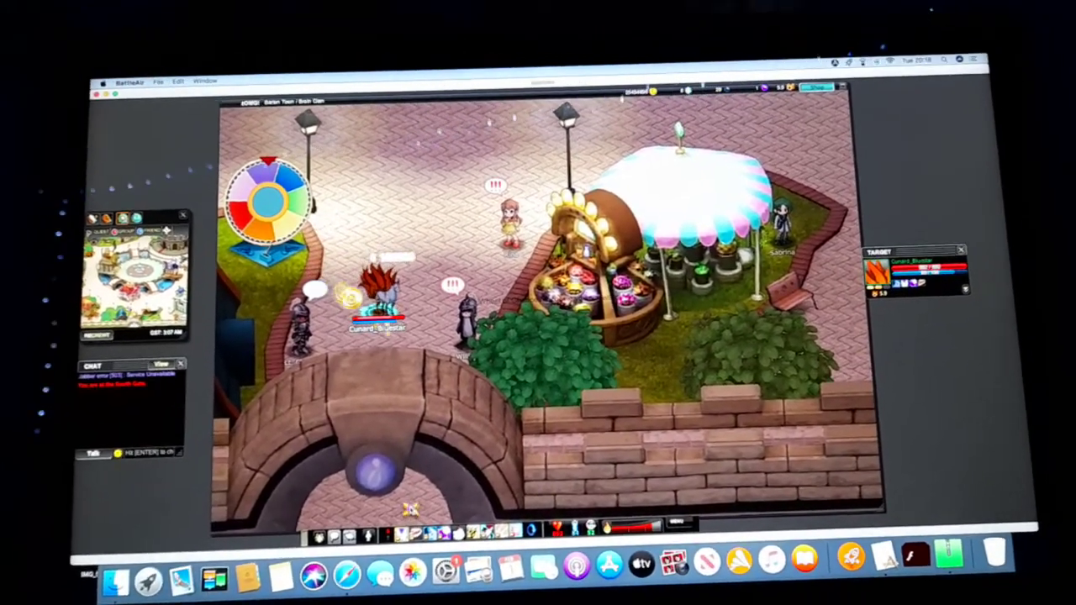
{"action": "key", "text": "Down"}
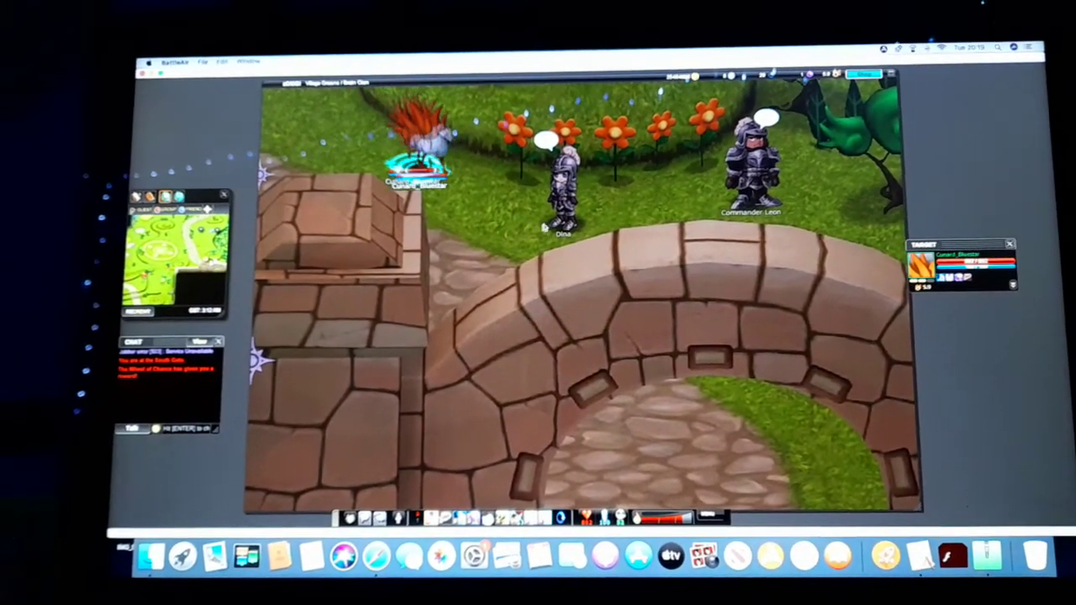
Walk up to Dina, request today's freebie, then walk off onto the grass.
{"action": "left_click", "coordinate": [544, 227]}
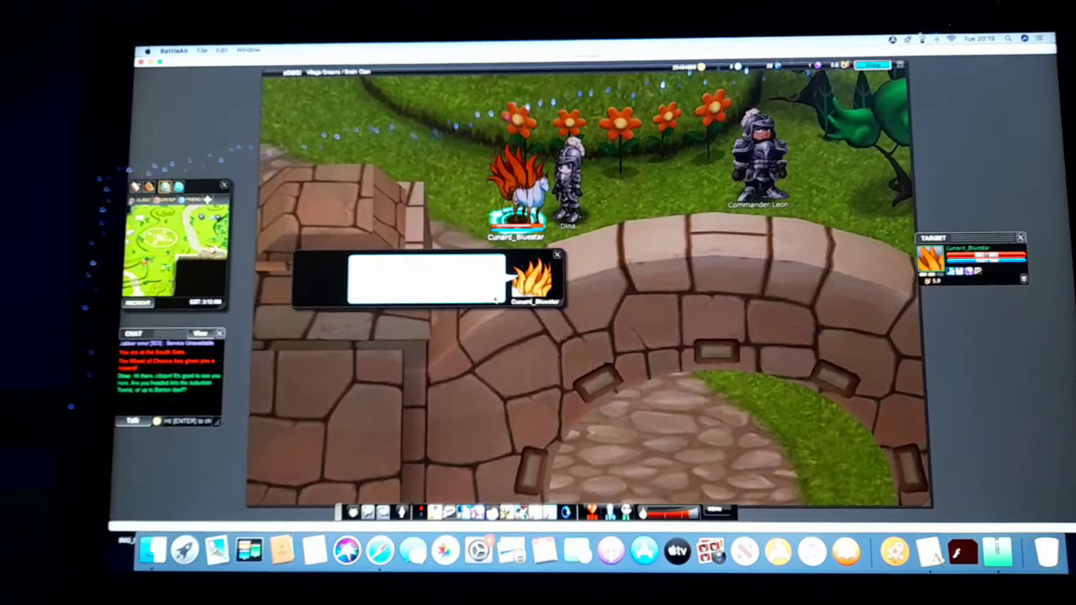
{"action": "left_click", "coordinate": [428, 269]}
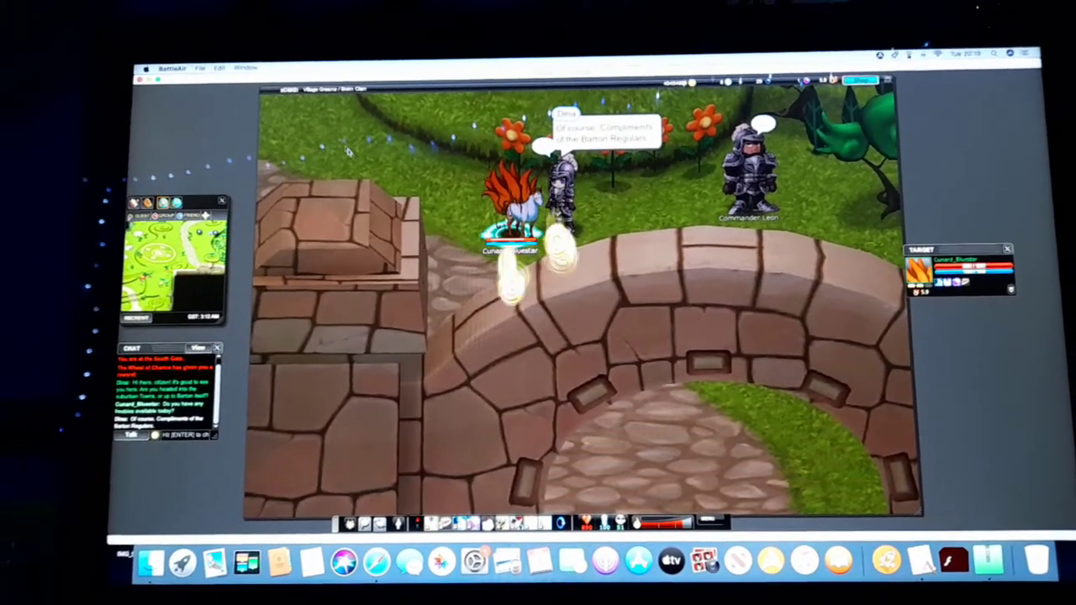
{"action": "left_click", "coordinate": [387, 160]}
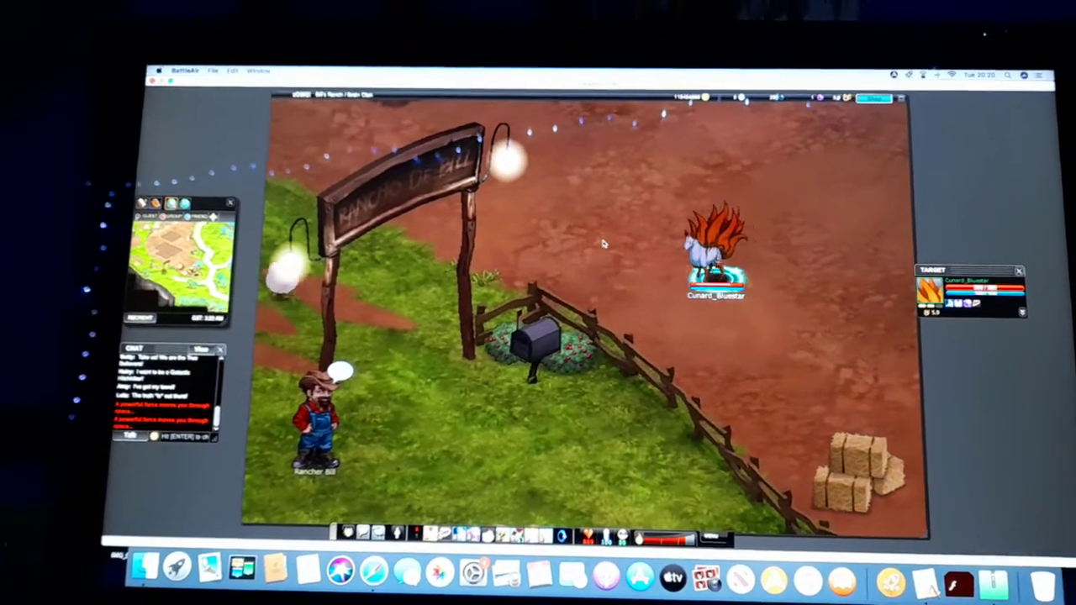
Walk through the ranch fields and across the grass to Rubella's cottage.
{"action": "left_click", "coordinate": [603, 243]}
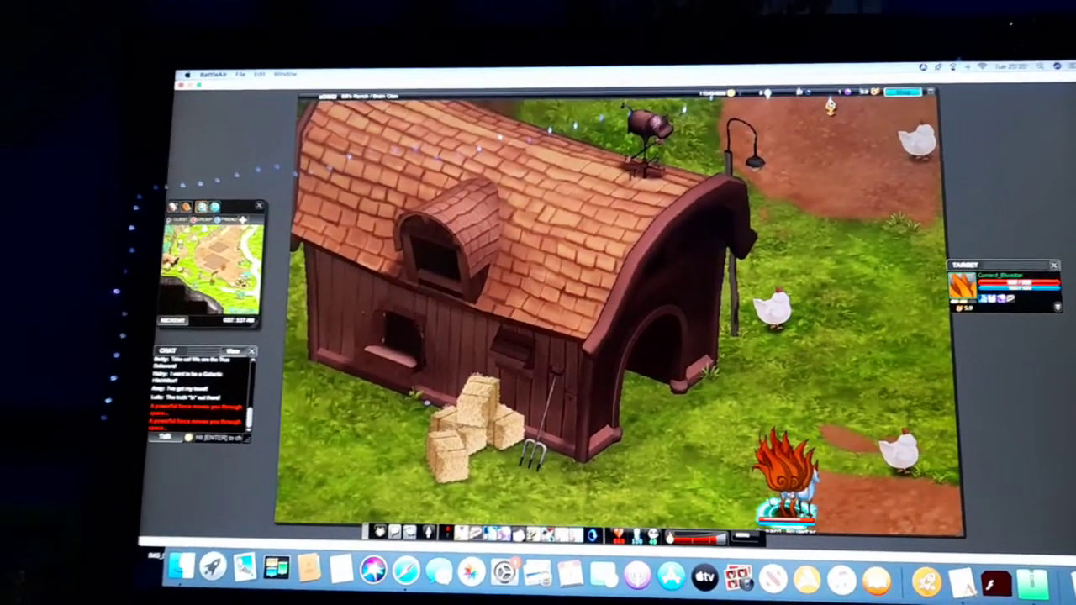
{"action": "left_click", "coordinate": [830, 105]}
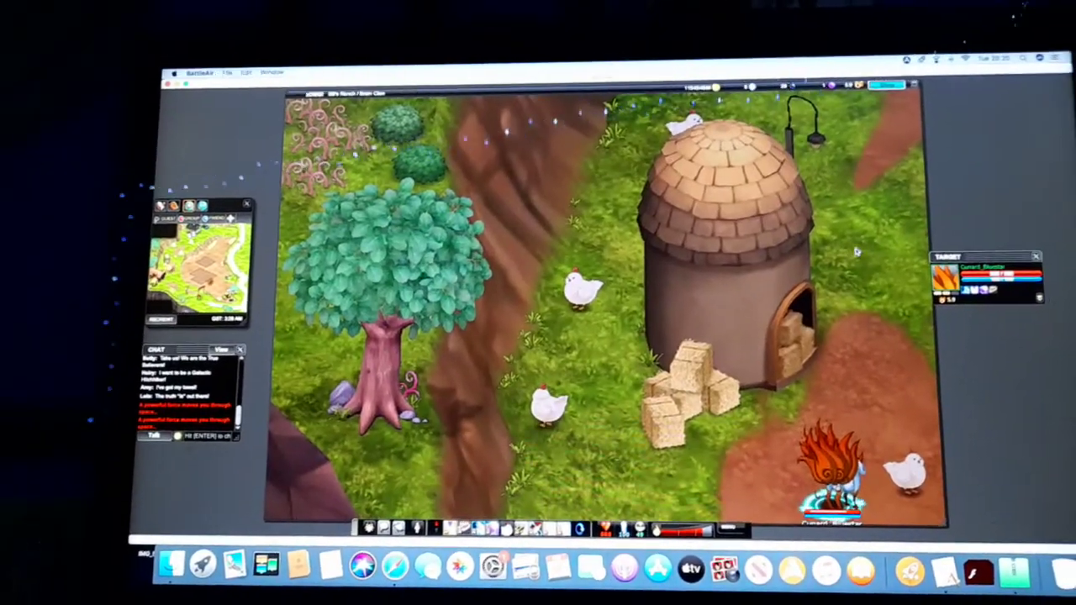
{"action": "left_click", "coordinate": [856, 252]}
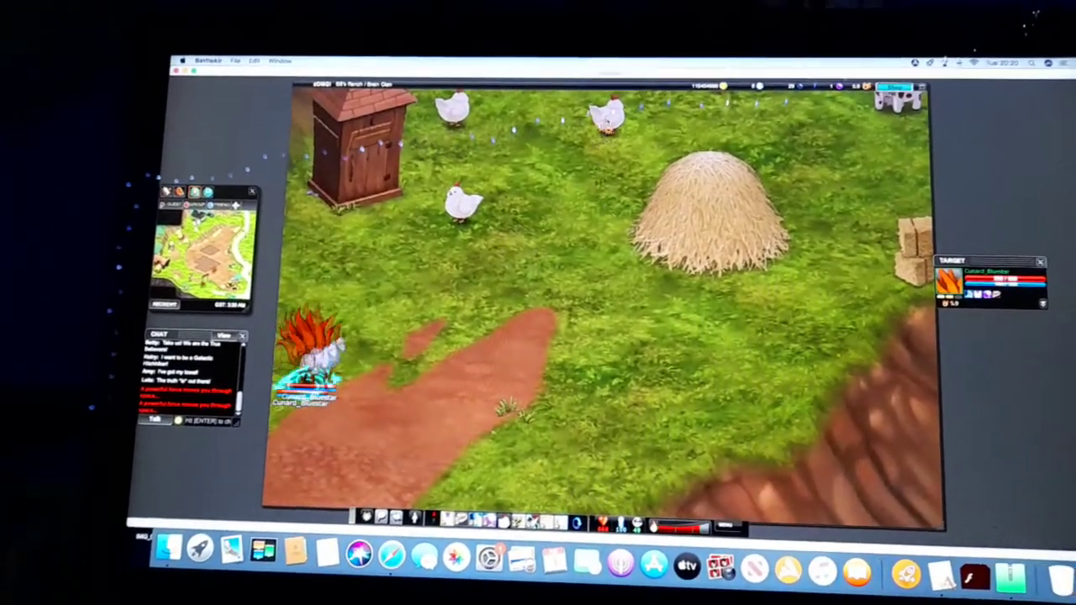
{"action": "left_click", "coordinate": [660, 127]}
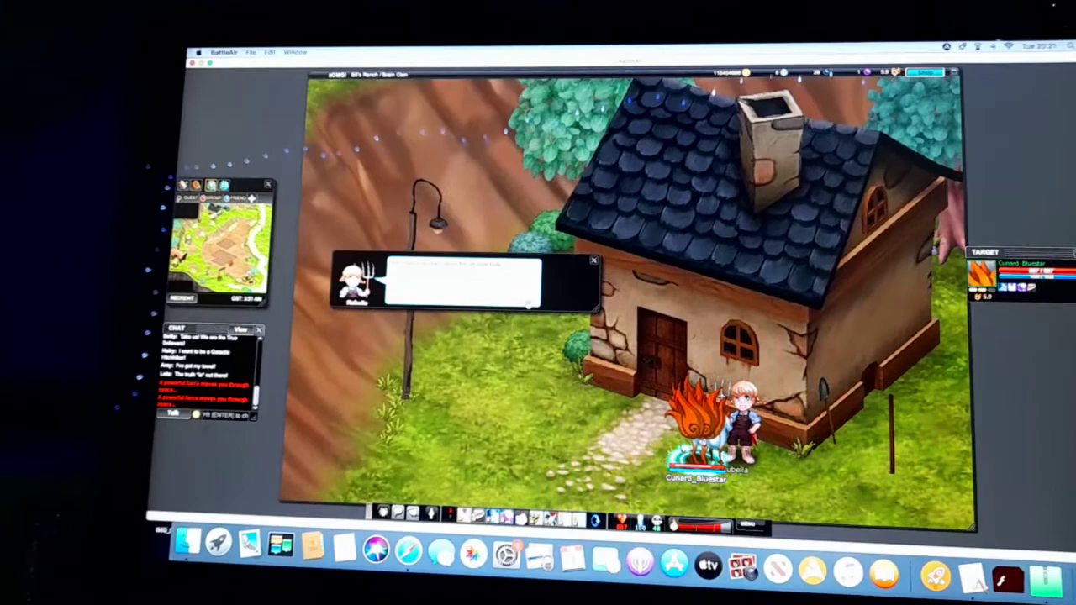
Ask Rubella for her freebie and pick up the 500000 gold coins.
{"action": "left_click", "coordinate": [530, 305]}
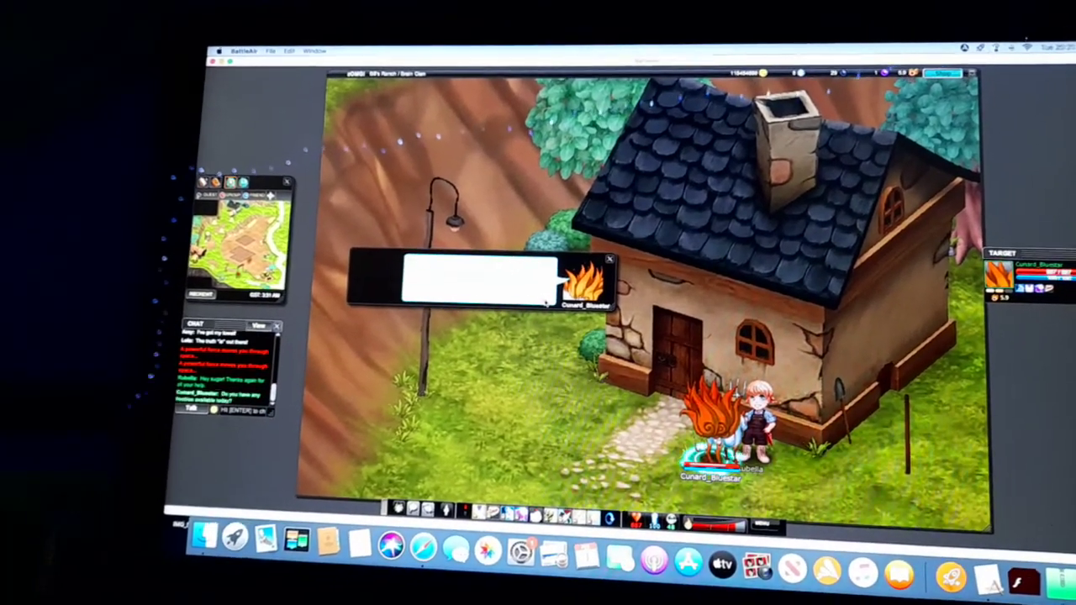
{"action": "left_click", "coordinate": [548, 306]}
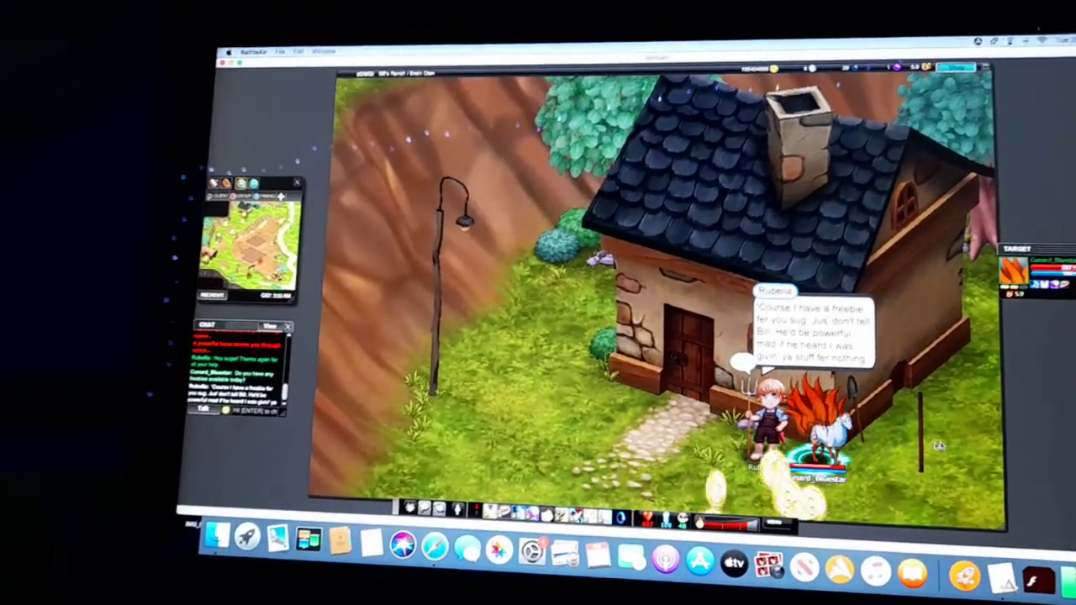
{"action": "left_click", "coordinate": [958, 443]}
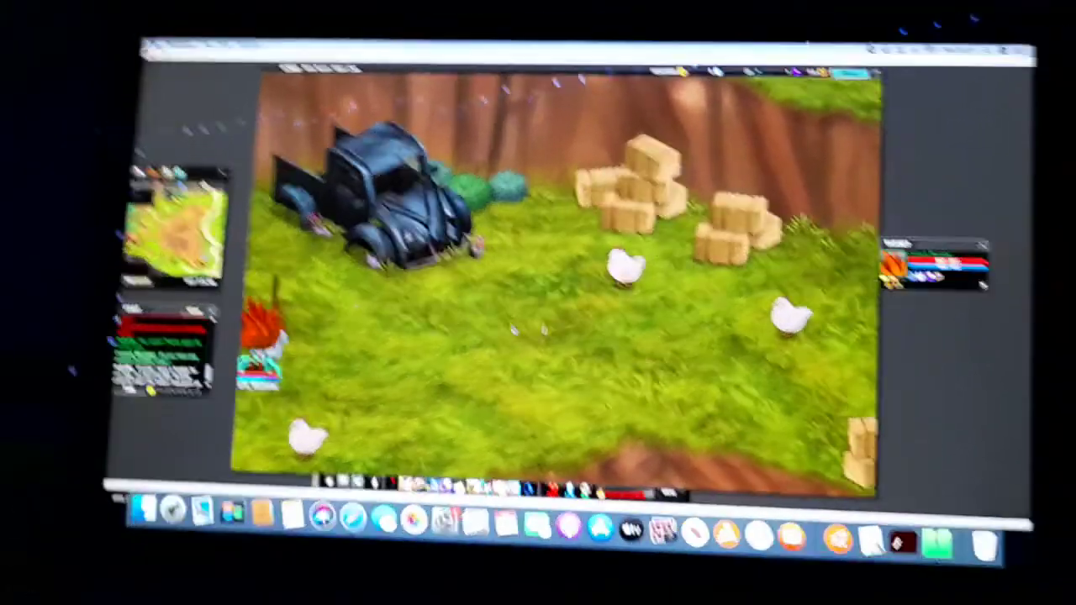
Follow the stone path past the lamp post and walk north into Zen Gardens.
{"action": "left_click", "coordinate": [513, 330]}
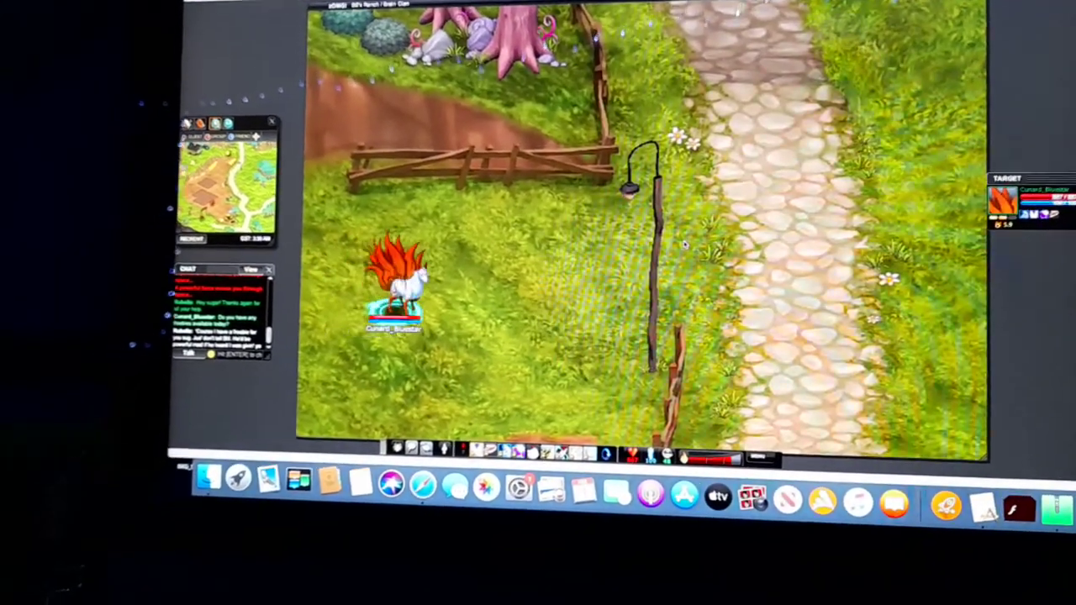
{"action": "left_click", "coordinate": [686, 243]}
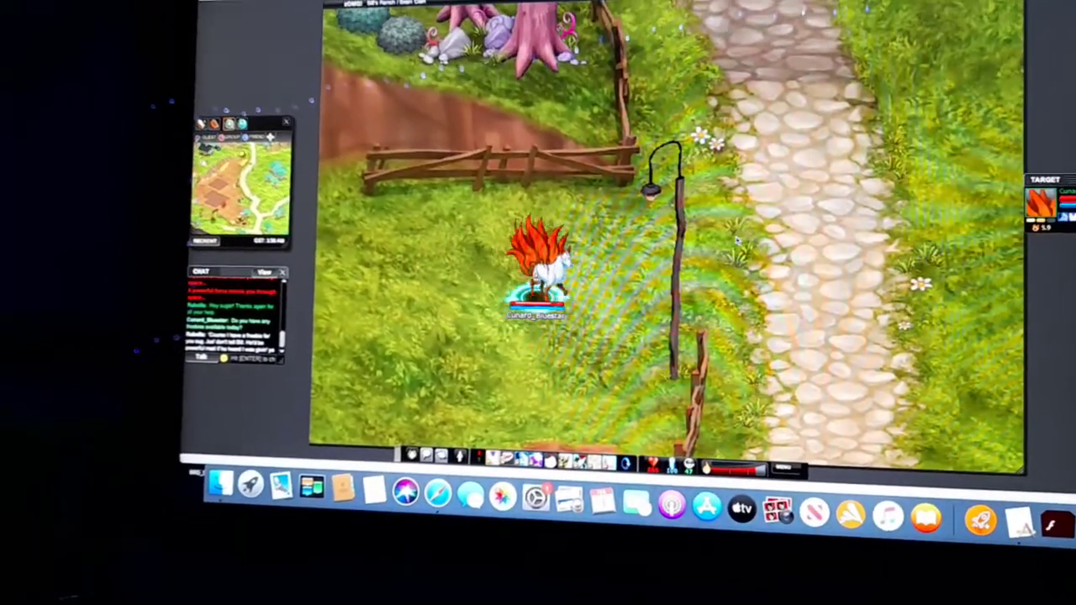
{"action": "left_click", "coordinate": [851, 231]}
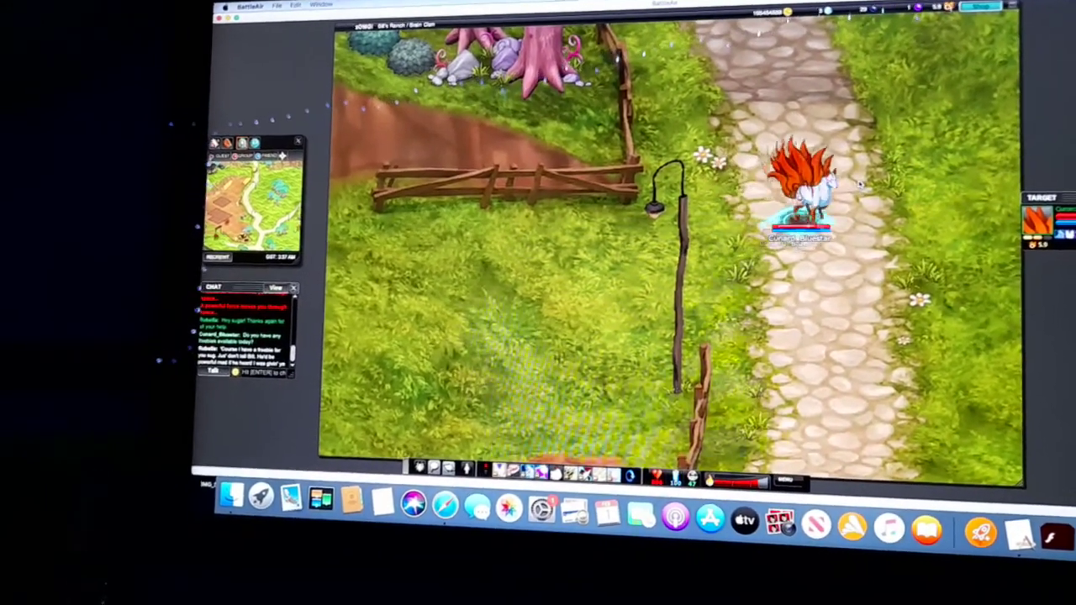
{"action": "left_click", "coordinate": [790, 267]}
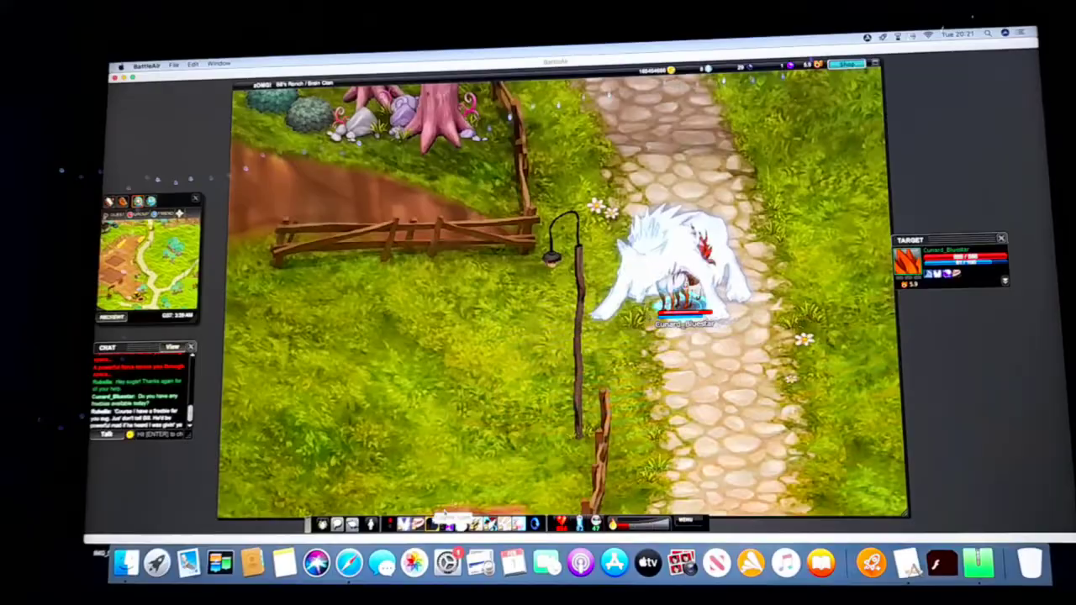
{"action": "key", "text": "Up"}
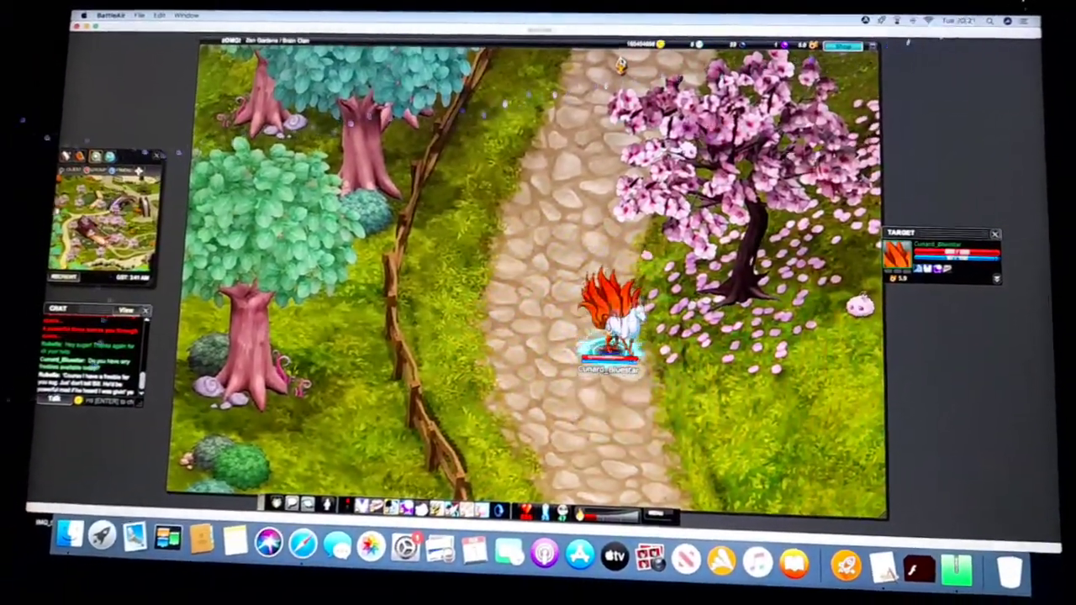
Walk up the garden path to Burton and accept his freebie.
{"action": "left_click", "coordinate": [619, 65]}
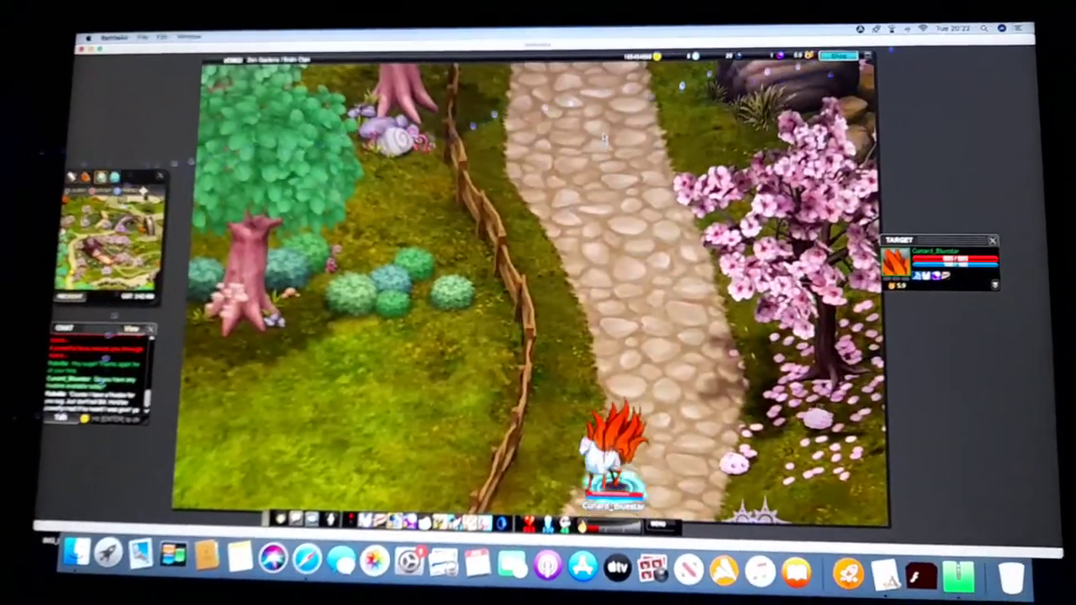
{"action": "left_click", "coordinate": [603, 136]}
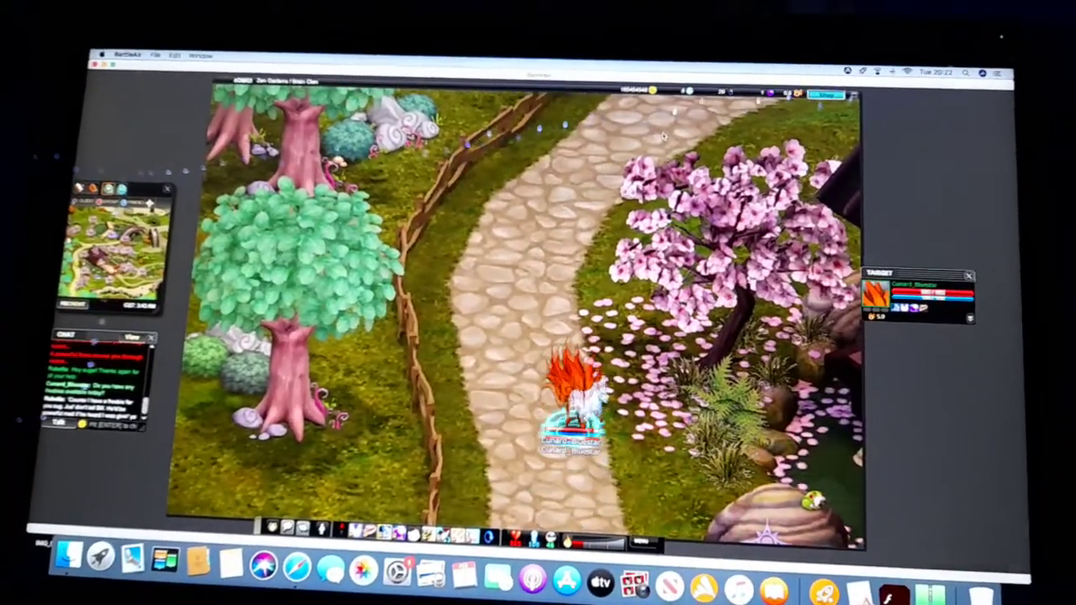
{"action": "left_click", "coordinate": [662, 137]}
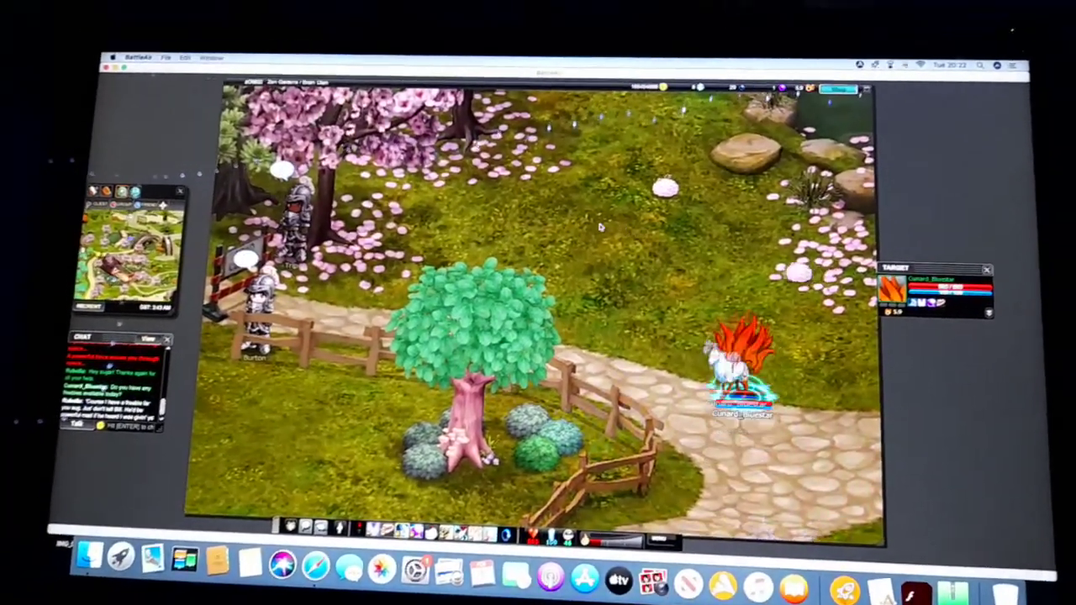
{"action": "left_click", "coordinate": [599, 227]}
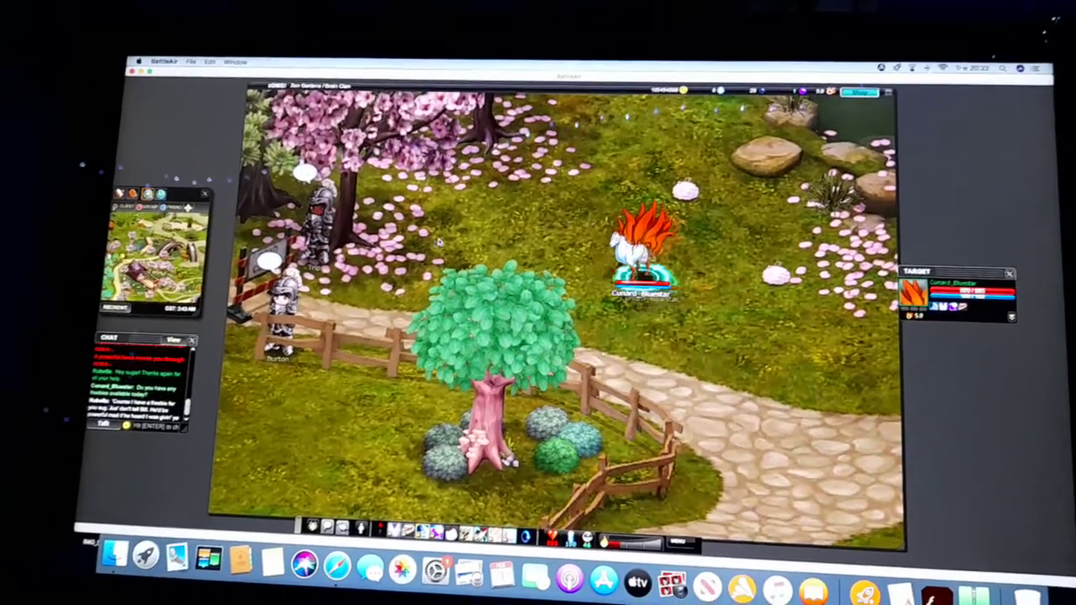
{"action": "left_click", "coordinate": [284, 313]}
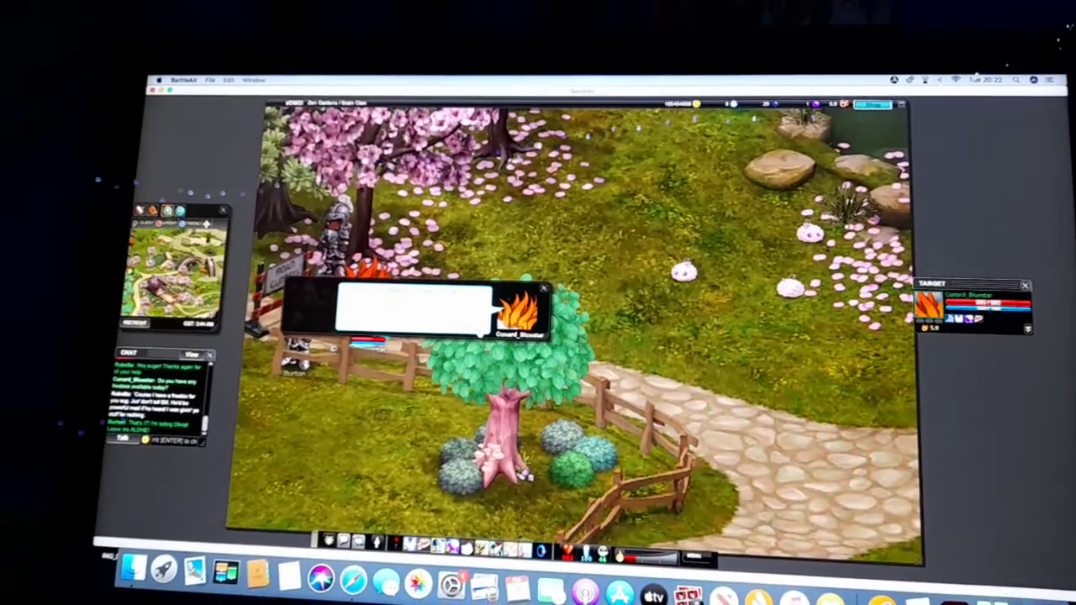
{"action": "left_click", "coordinate": [472, 326]}
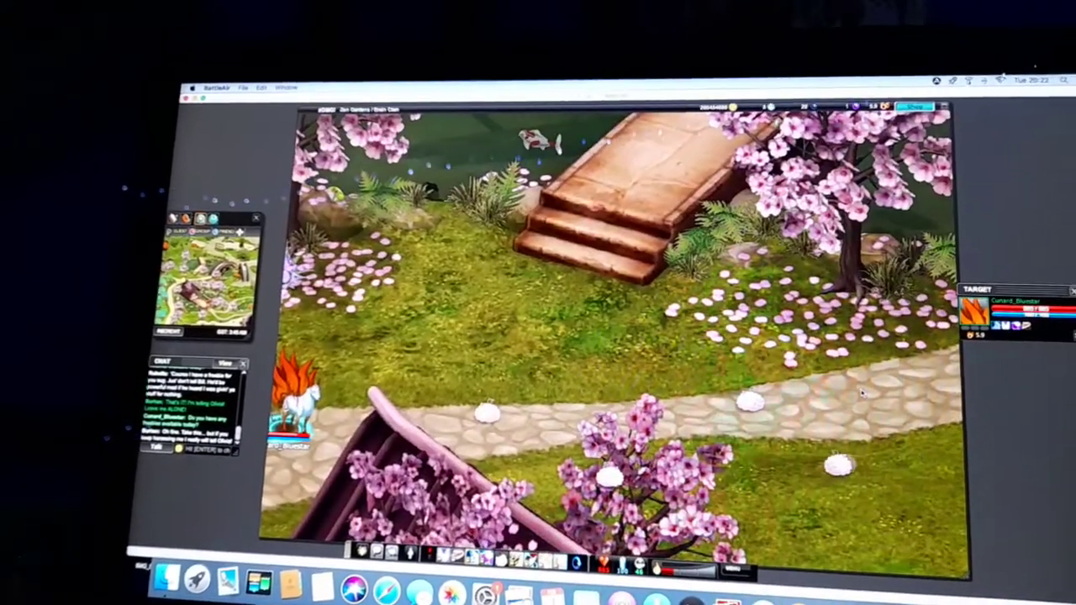
Walk right along the garden path and down past the koi pond to the bridge.
{"action": "left_click", "coordinate": [861, 393]}
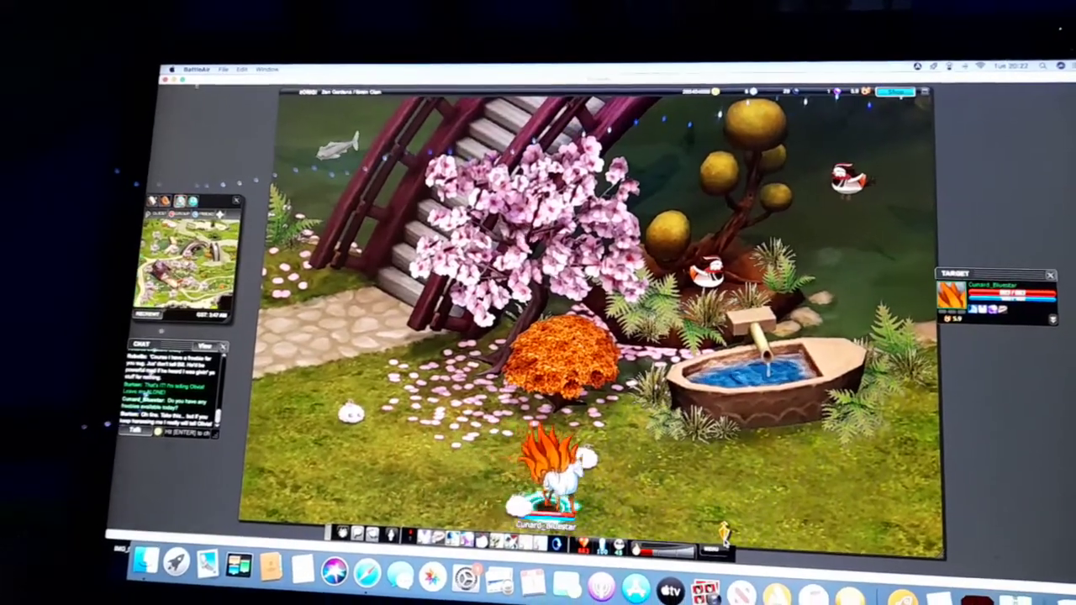
{"action": "left_click", "coordinate": [723, 532]}
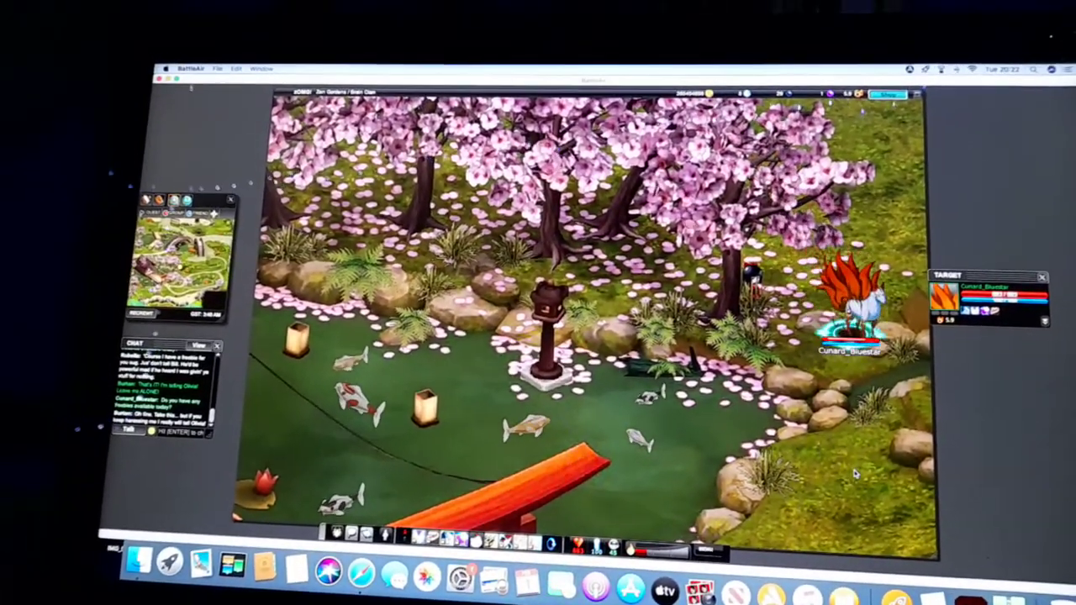
{"action": "left_click", "coordinate": [855, 475]}
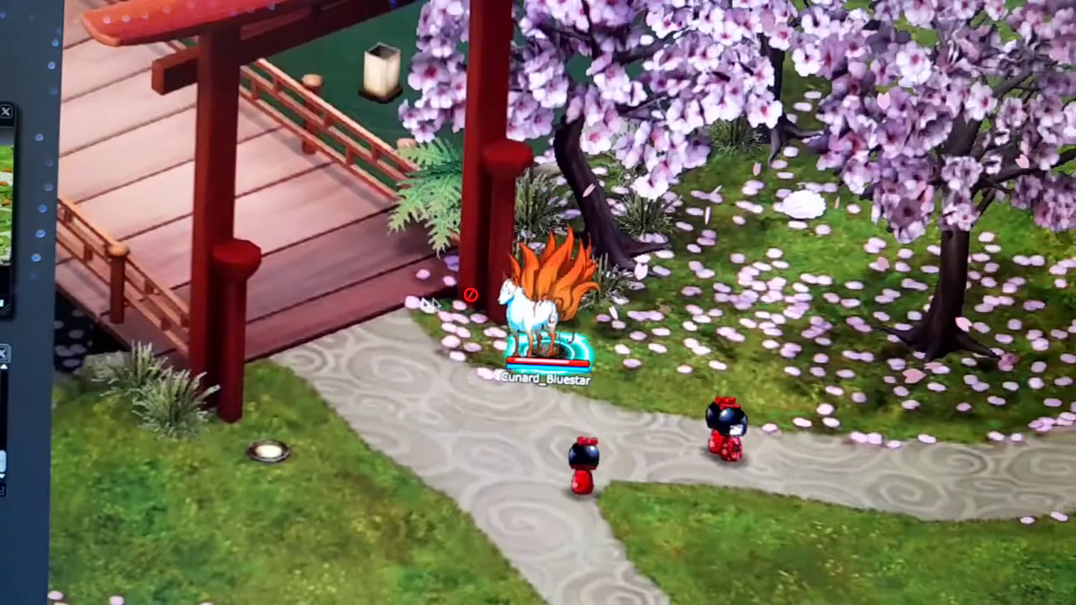
Cross the bridge to Katsumi's pavilion and step up to the crystal to warp.
{"action": "left_click", "coordinate": [122, 107]}
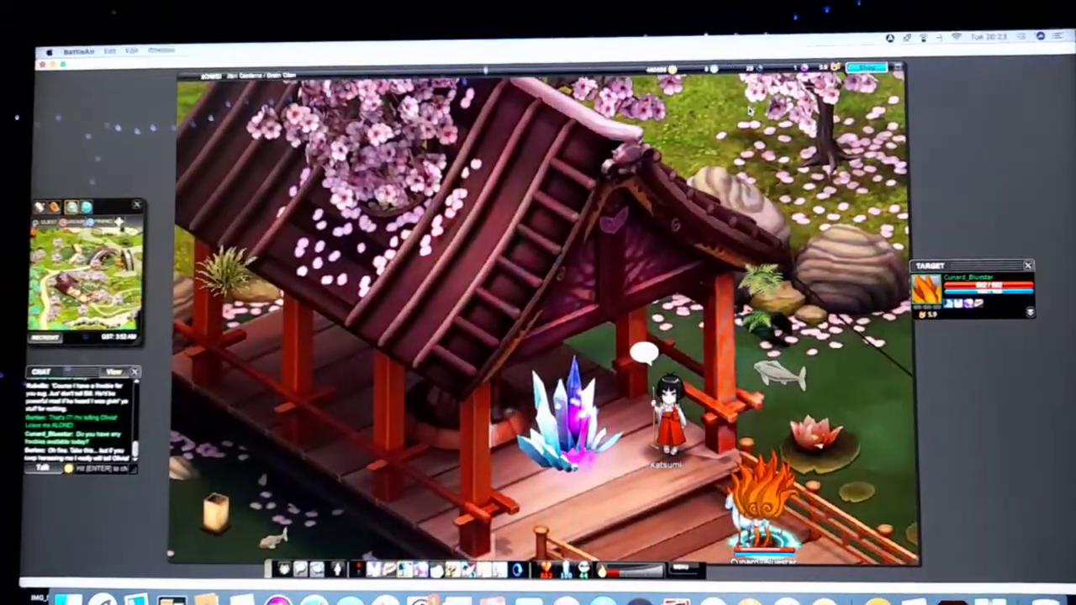
{"action": "left_click", "coordinate": [668, 412]}
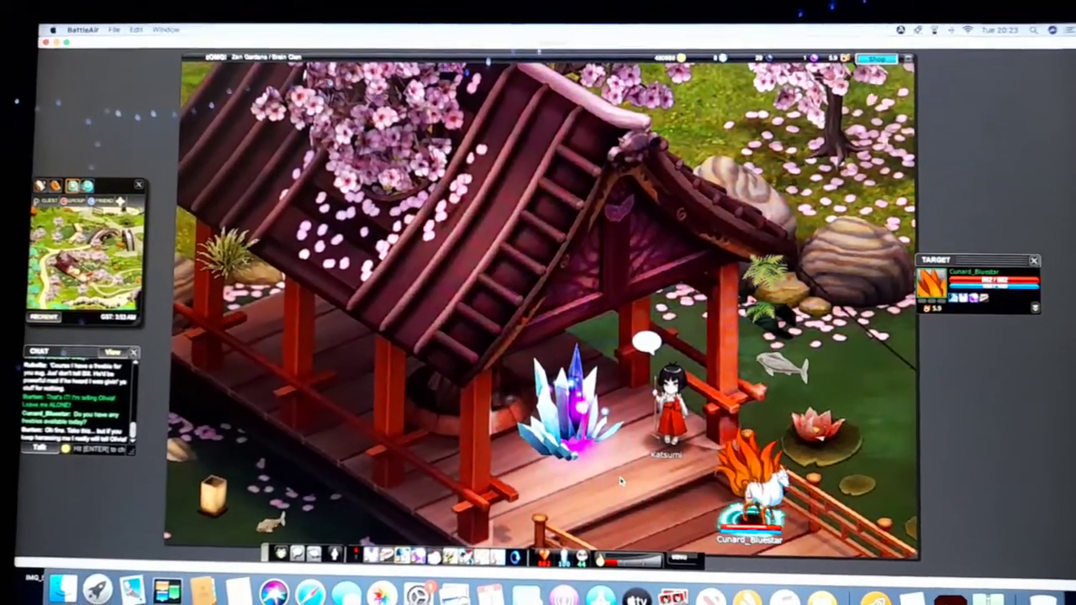
{"action": "left_click", "coordinate": [620, 480]}
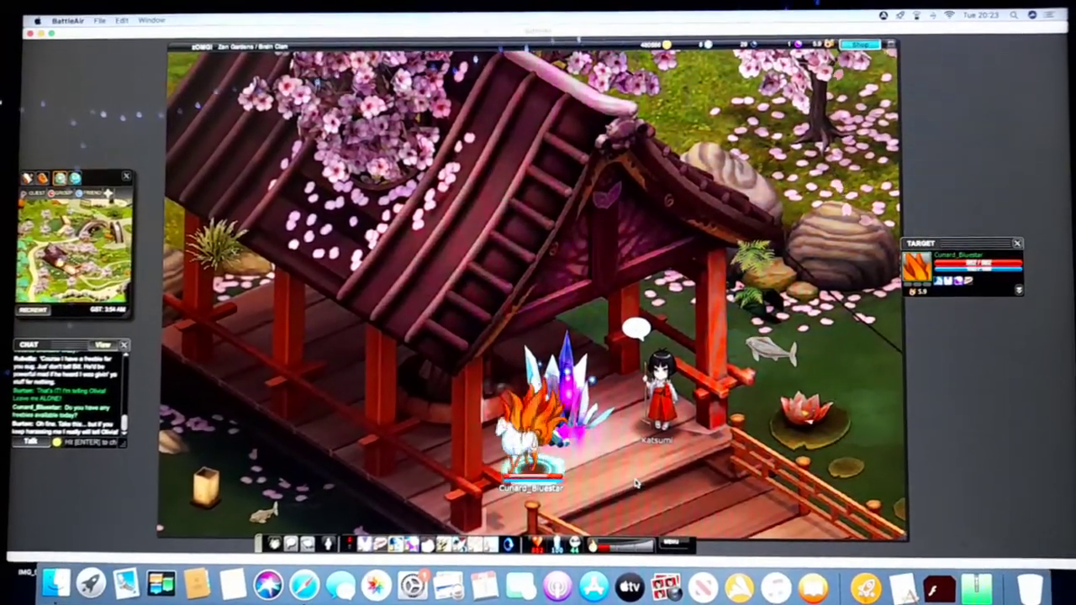
{"action": "left_click", "coordinate": [629, 482]}
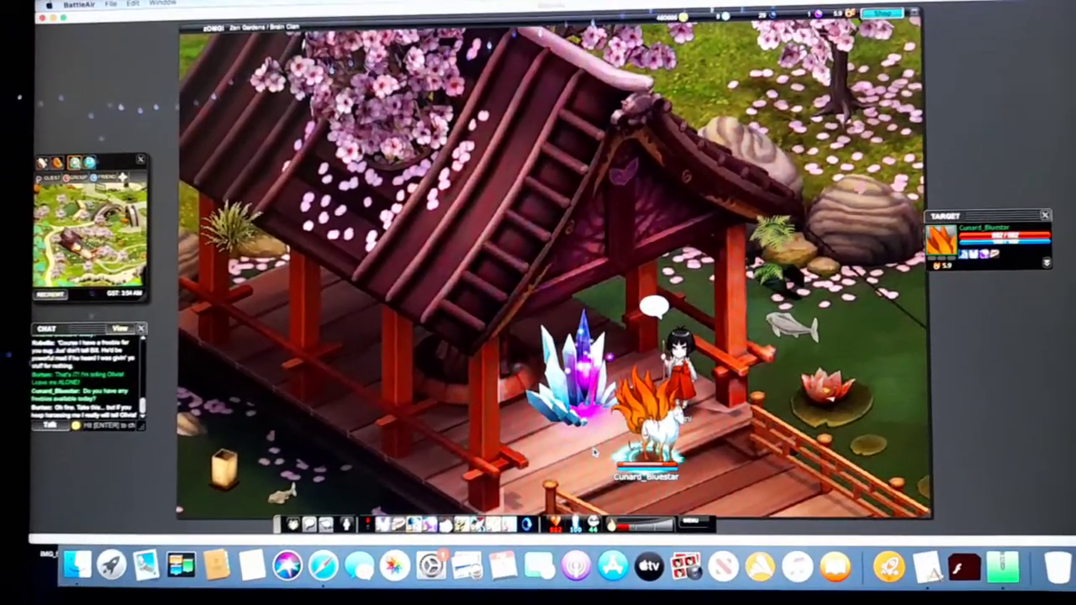
{"action": "left_click", "coordinate": [593, 451]}
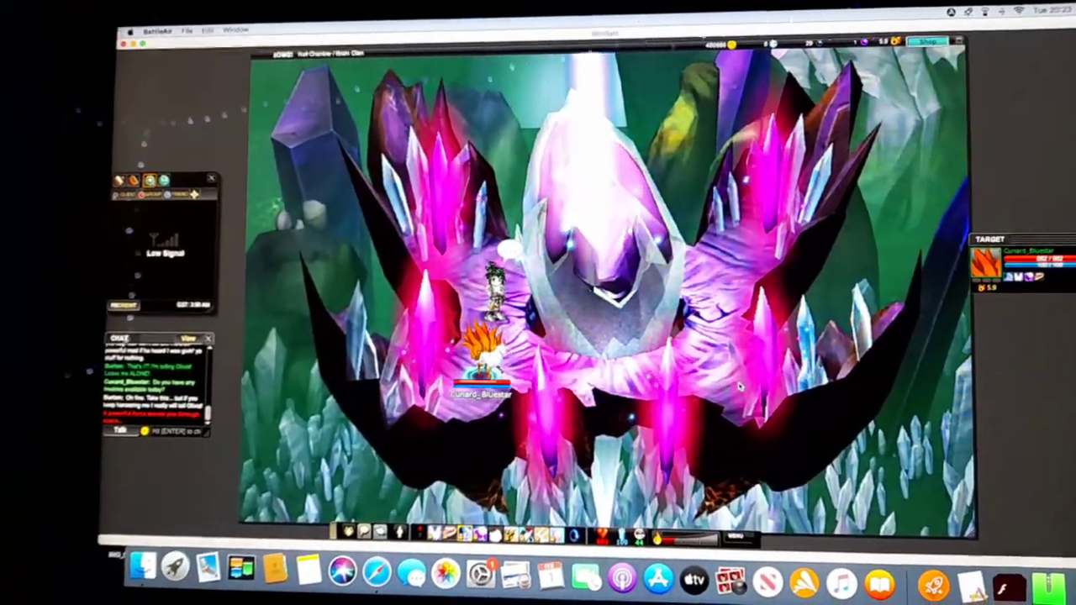
Walk from the chamber along the lakeside path to Rocko and claim his freebie.
{"action": "left_click", "coordinate": [738, 386]}
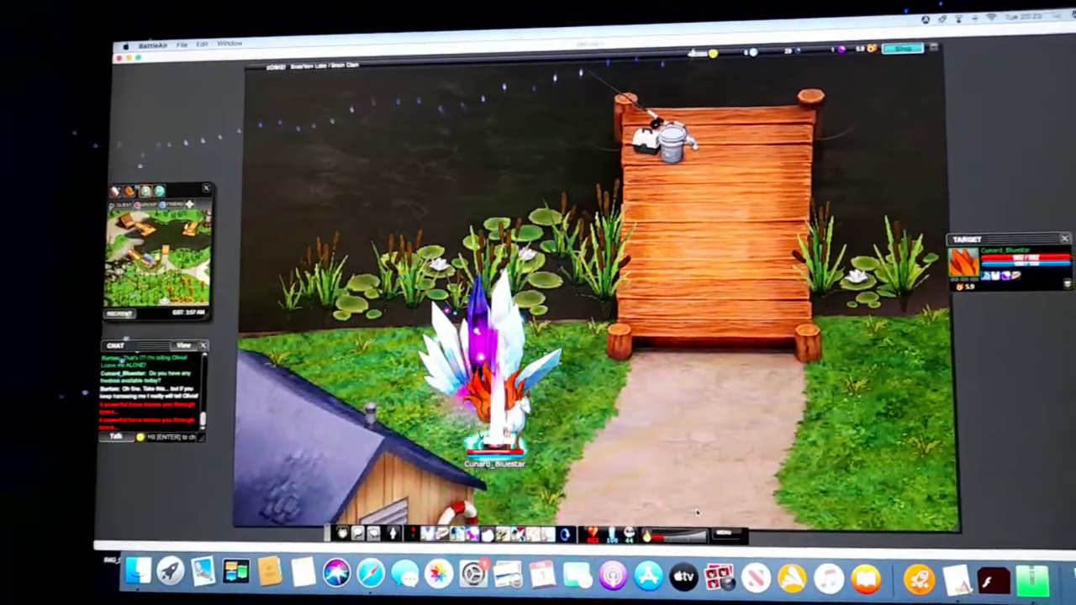
{"action": "left_click", "coordinate": [685, 507]}
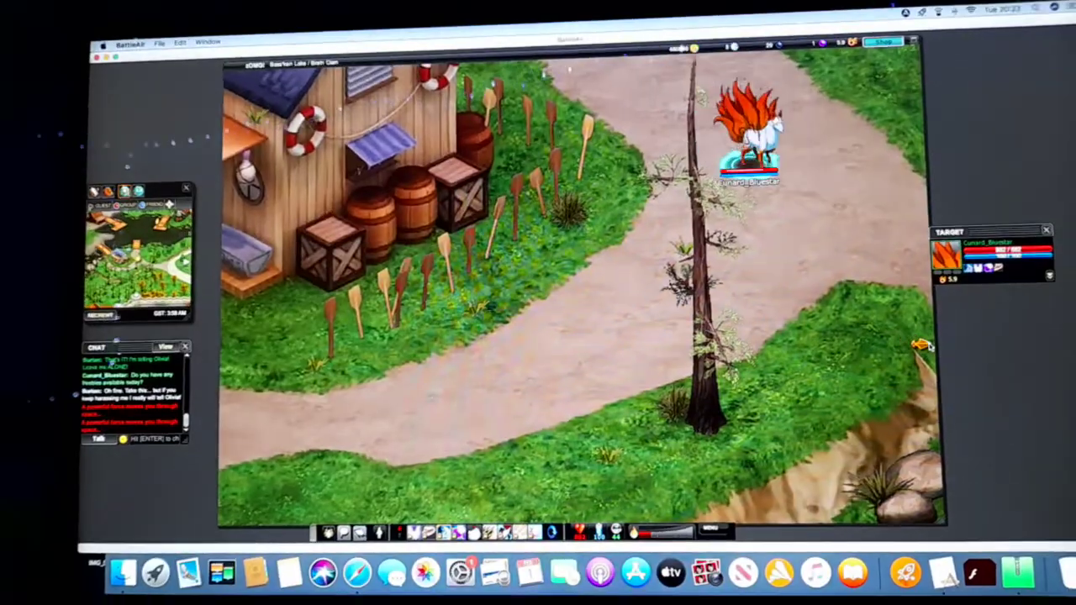
{"action": "left_click", "coordinate": [921, 345]}
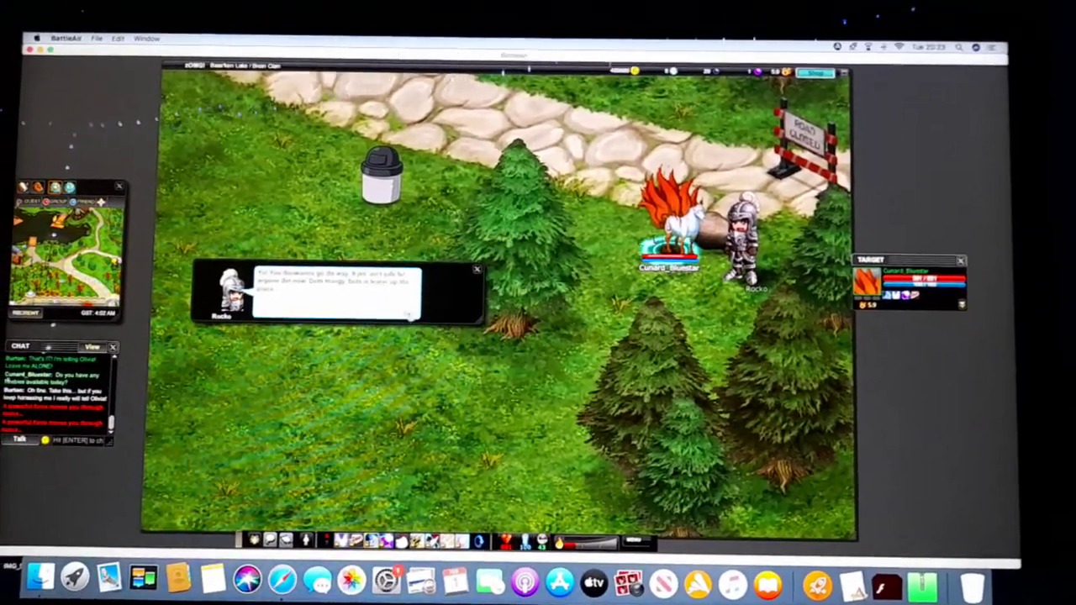
{"action": "left_click", "coordinate": [403, 262]}
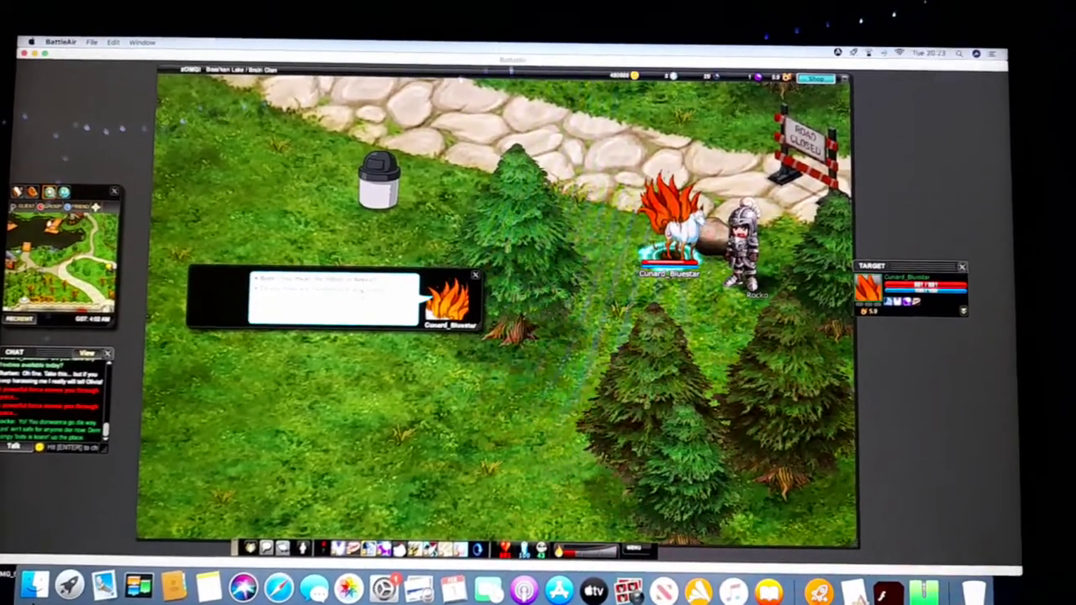
{"action": "left_click", "coordinate": [374, 278]}
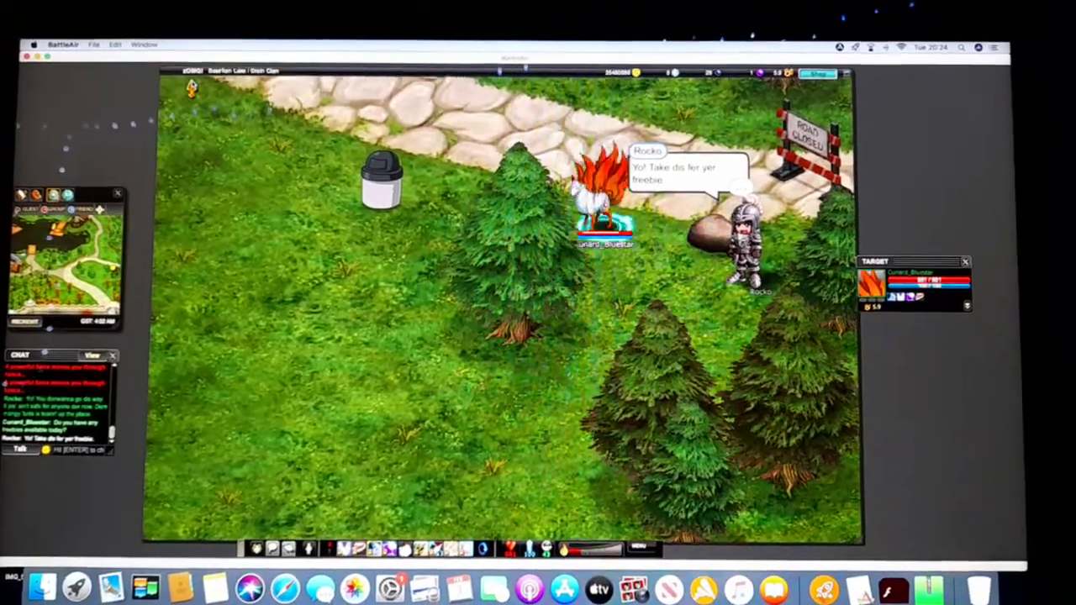
Walk north up the dirt path past the windmill toward the beach.
{"action": "key", "text": "a"}
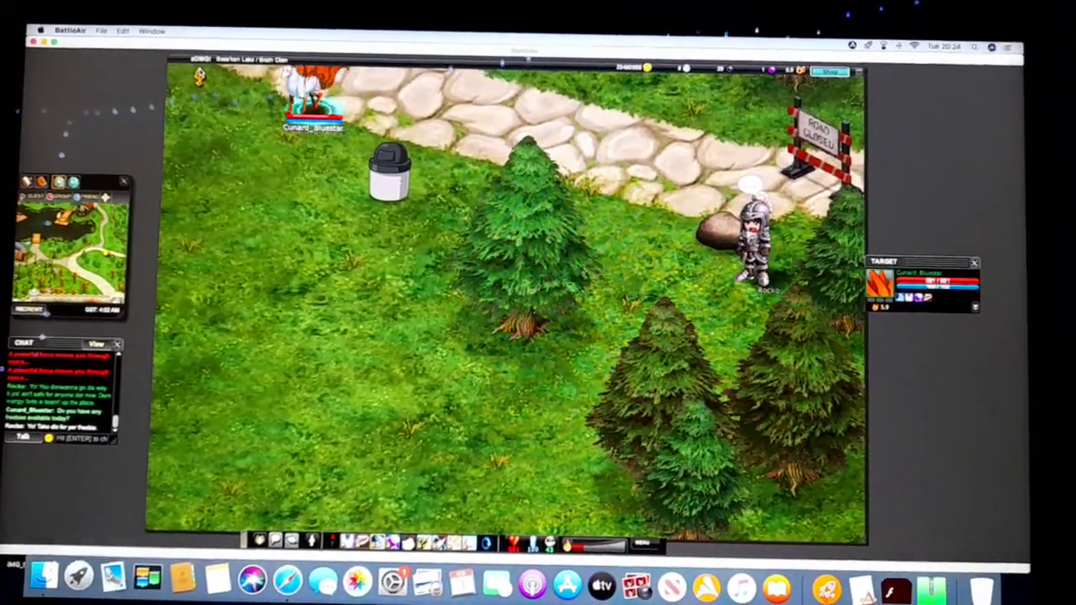
{"action": "key", "text": "w"}
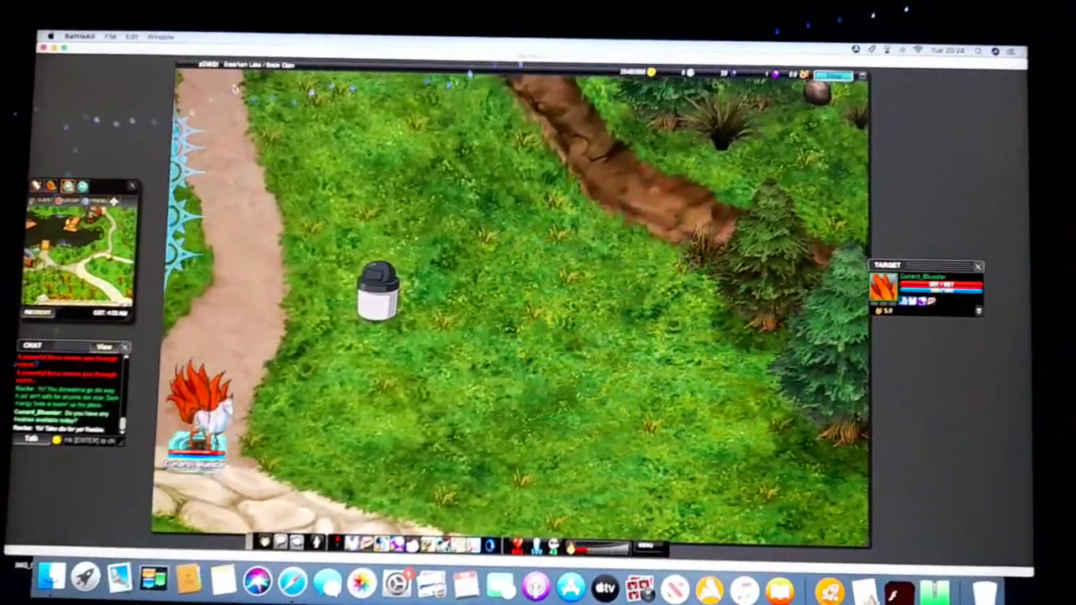
{"action": "key", "text": "w"}
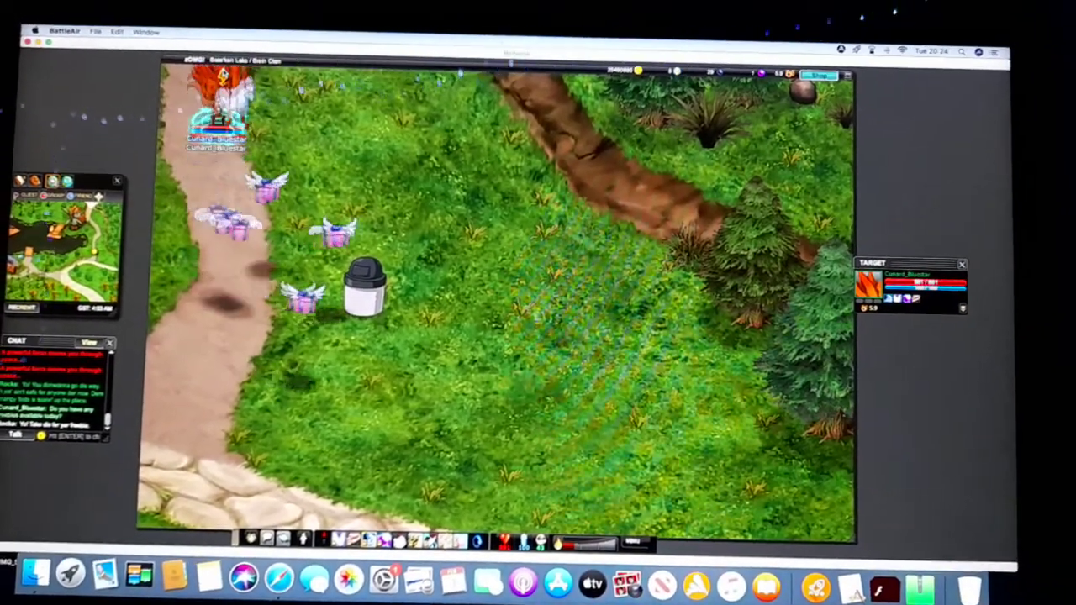
{"action": "key", "text": "w"}
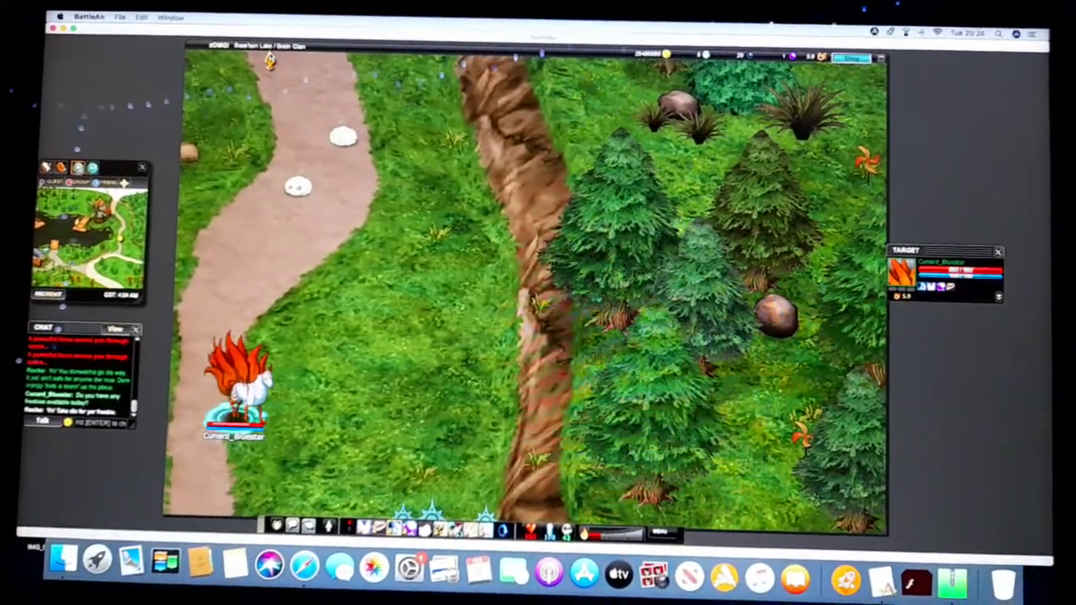
{"action": "key", "text": "w"}
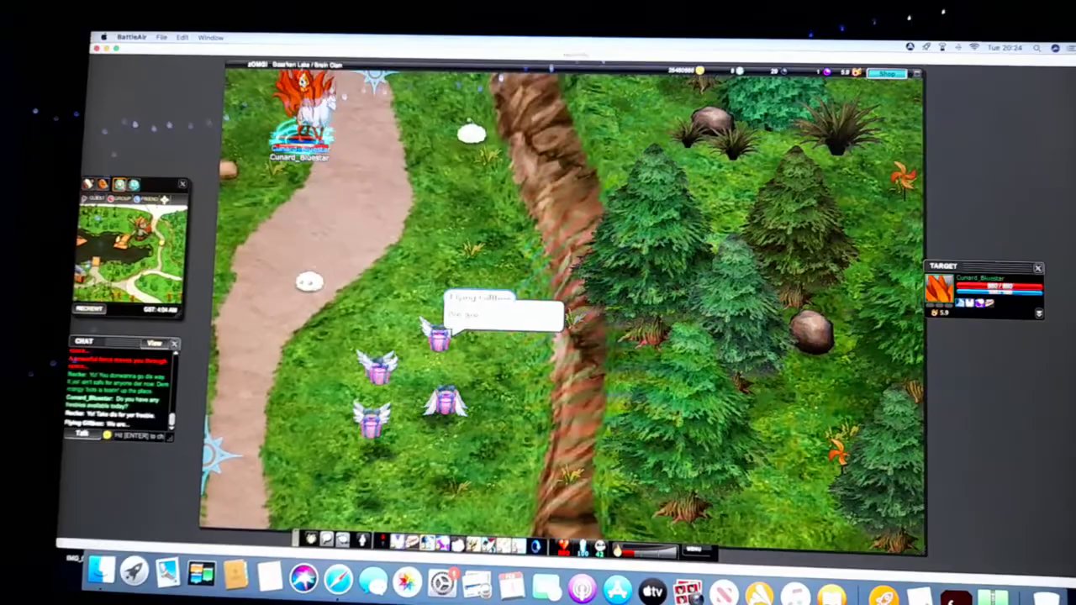
{"action": "key", "text": "w"}
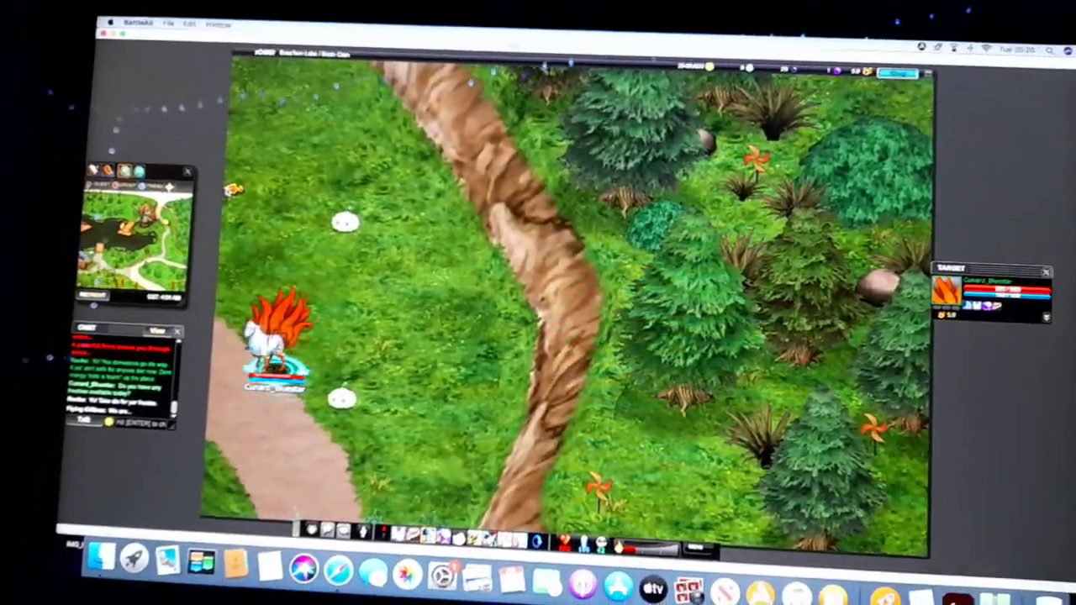
{"action": "key", "text": "a"}
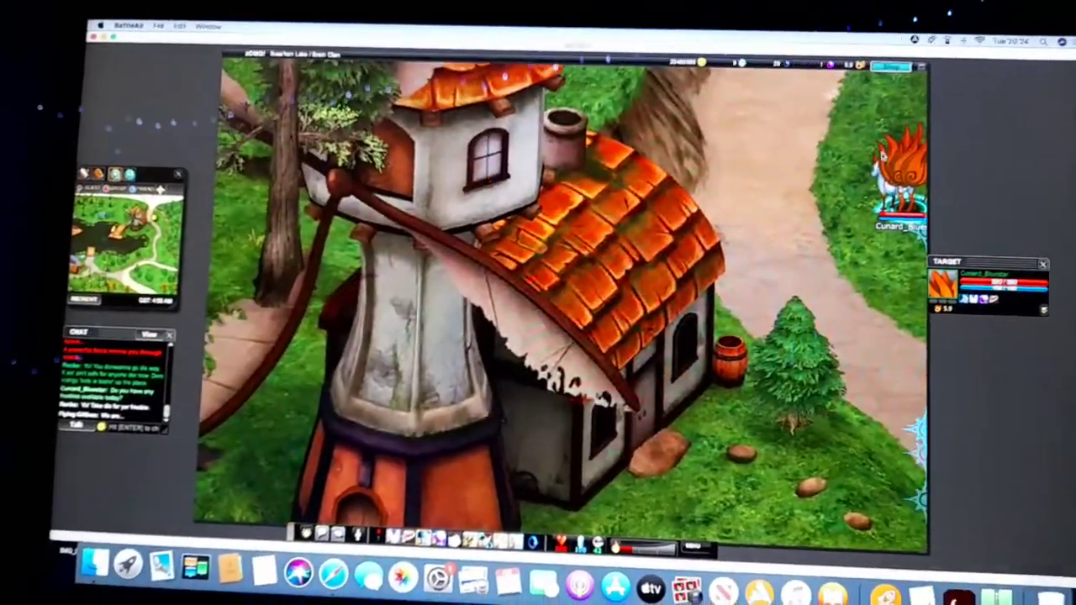
{"action": "key", "text": "w"}
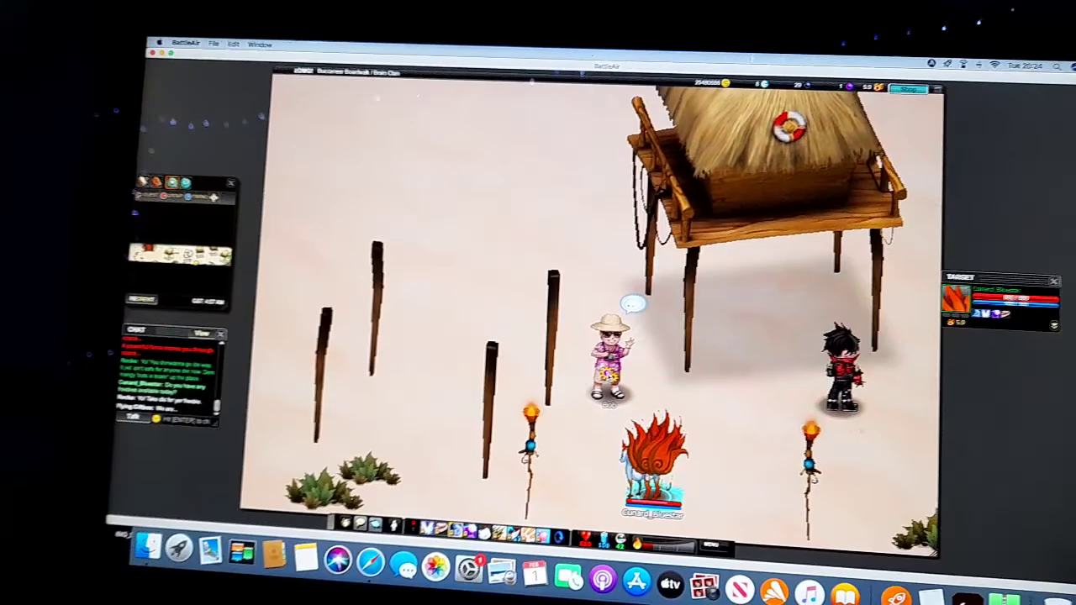
Ask Bob for his freebie, then walk up past the lifeguard hut.
{"action": "left_click", "coordinate": [609, 357]}
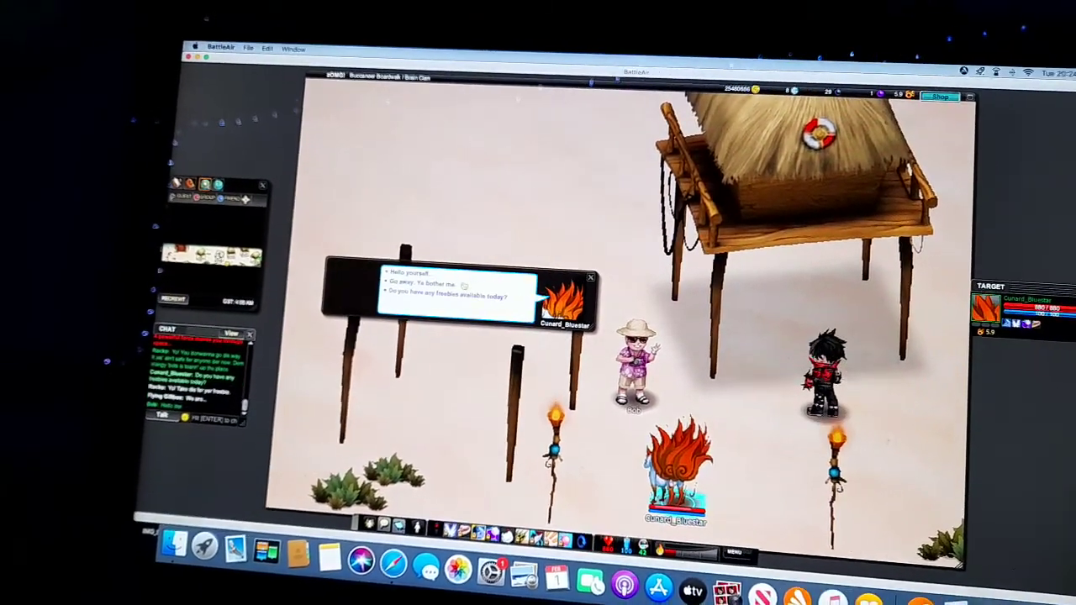
{"action": "left_click", "coordinate": [462, 295]}
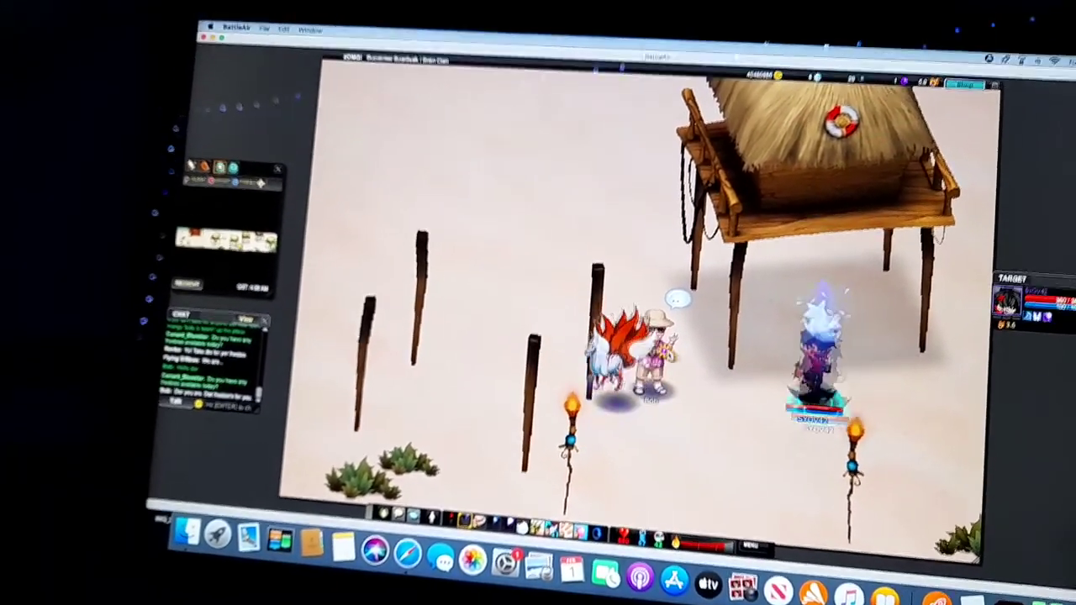
{"action": "key", "text": "Left"}
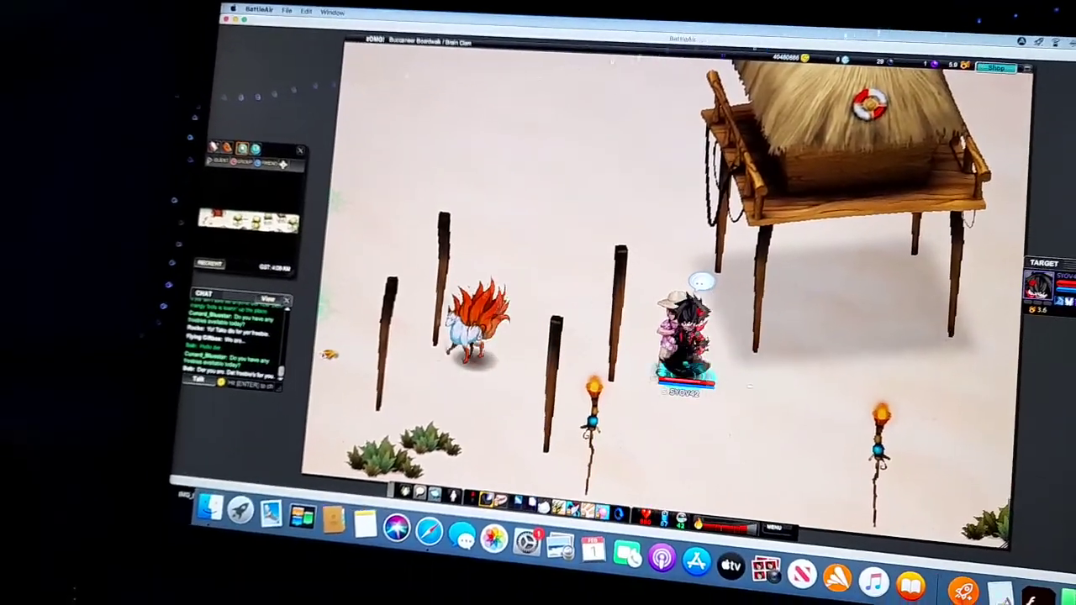
{"action": "key", "text": "Up"}
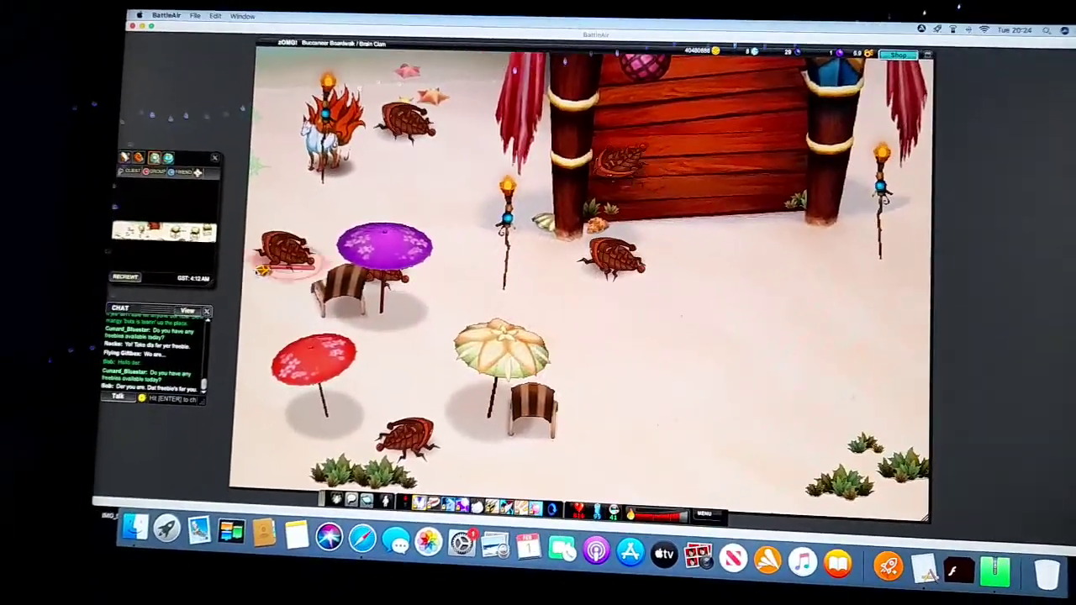
Target the Anchor Bug, then walk the fox across the beach toward Gold Beach.
{"action": "key", "text": "Tab"}
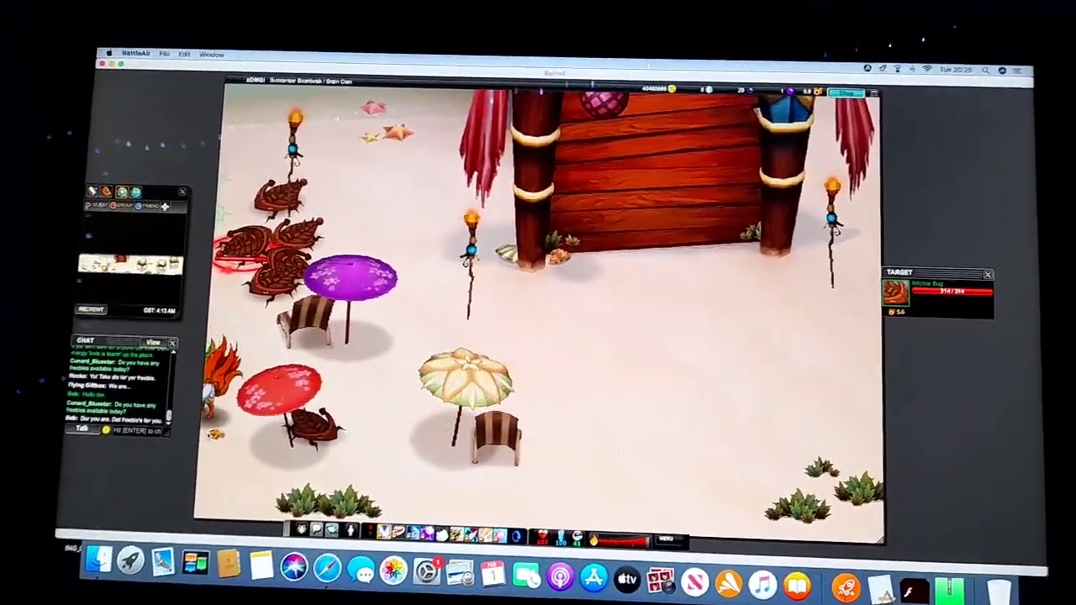
{"action": "key", "text": "Tab"}
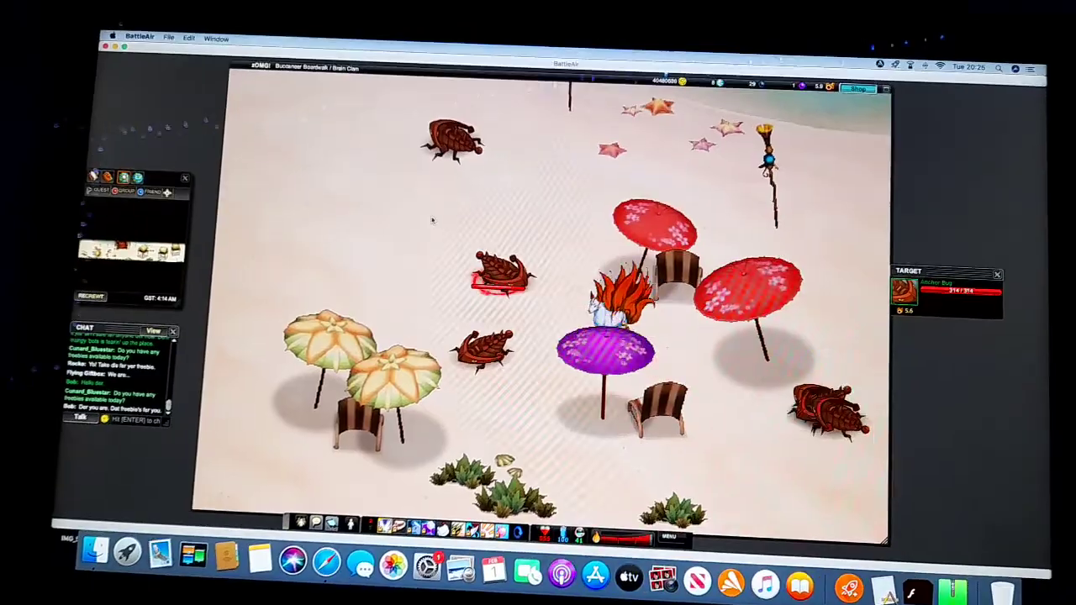
{"action": "left_click", "coordinate": [432, 221]}
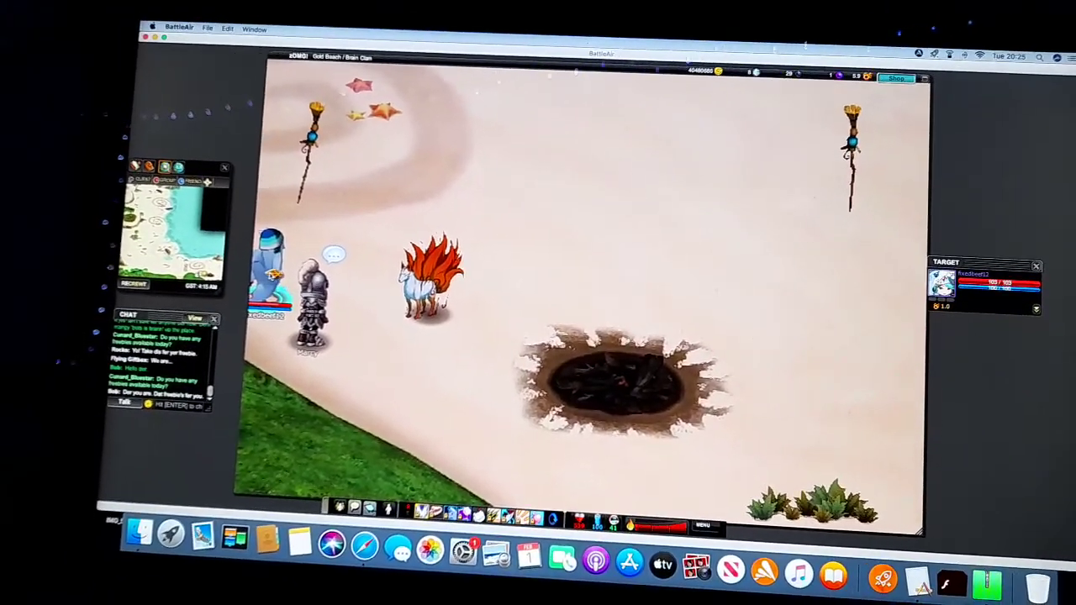
Talk to Marty, skip his hint, and ask 'Do you have any freebies available today?'.
{"action": "left_click", "coordinate": [311, 294]}
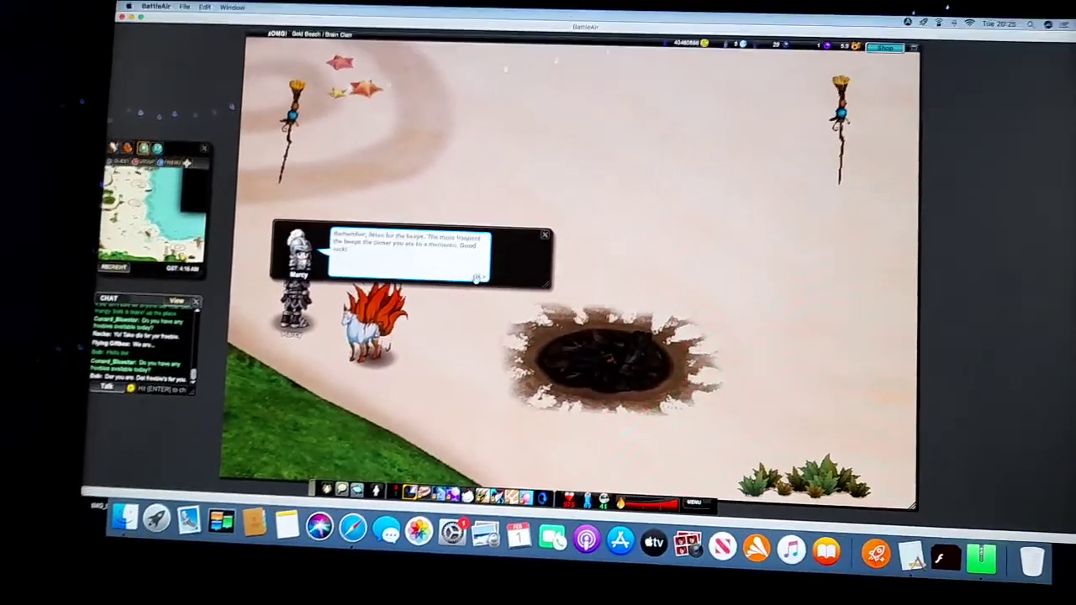
{"action": "left_click", "coordinate": [471, 287]}
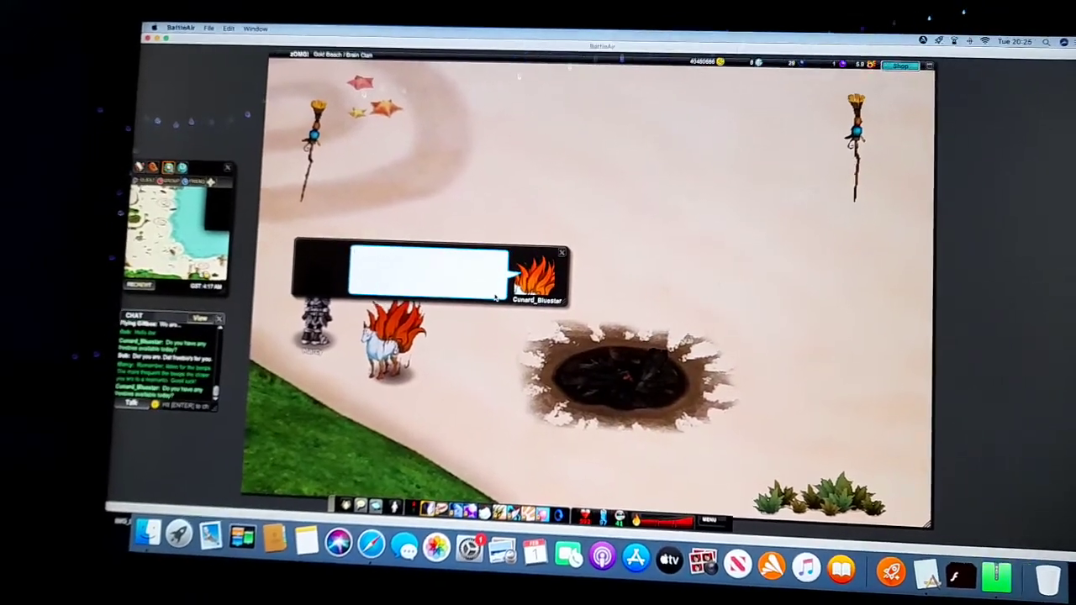
{"action": "left_click", "coordinate": [495, 297]}
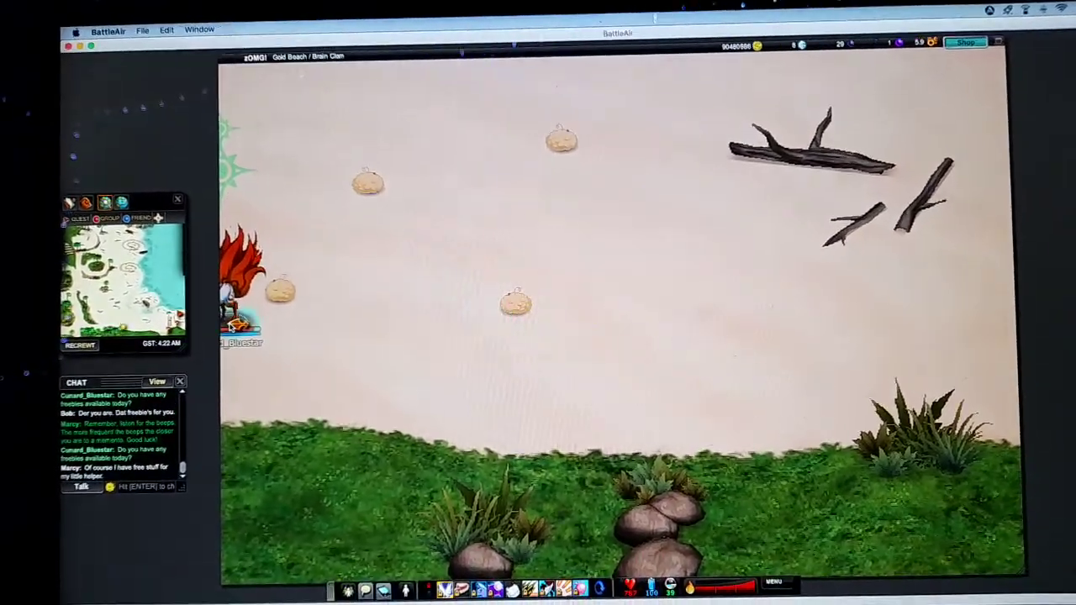
Walk the fox left across Gold Beach onto the sandy path.
{"action": "key", "text": "Left"}
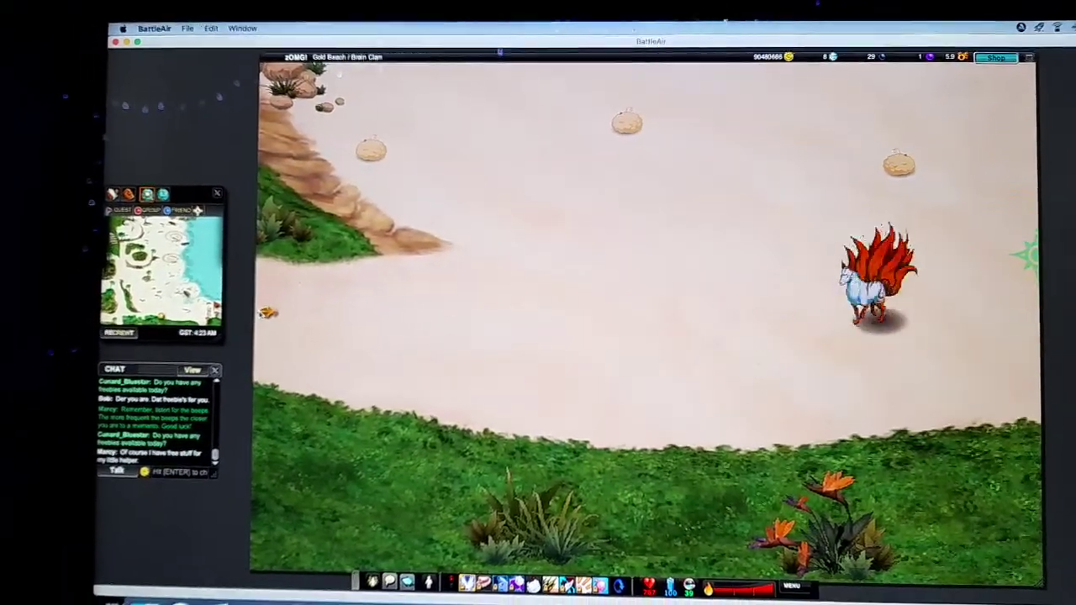
{"action": "key", "text": "Left"}
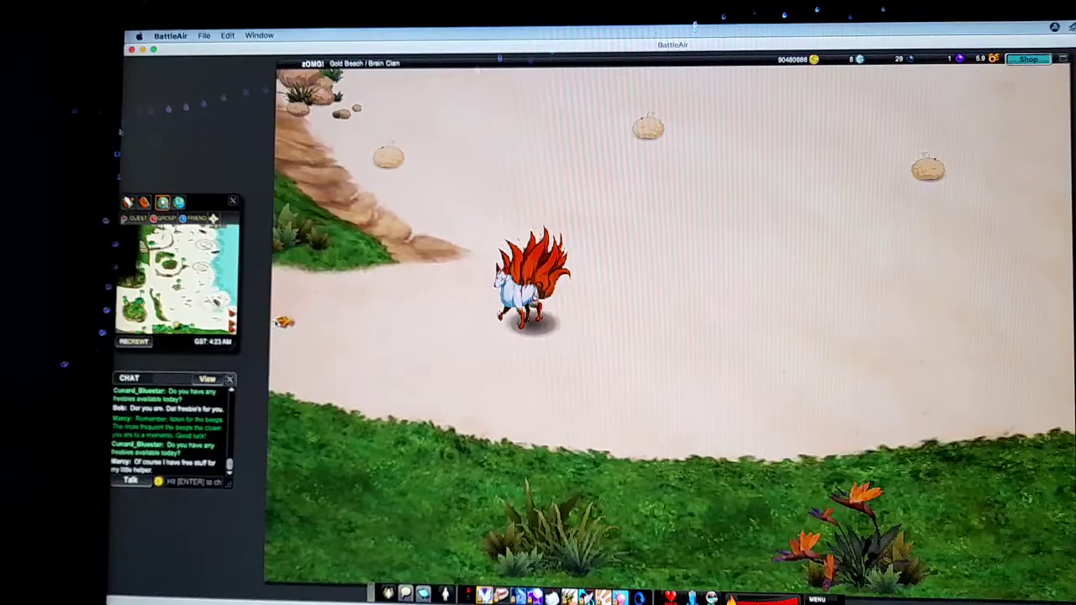
{"action": "key", "text": "Left"}
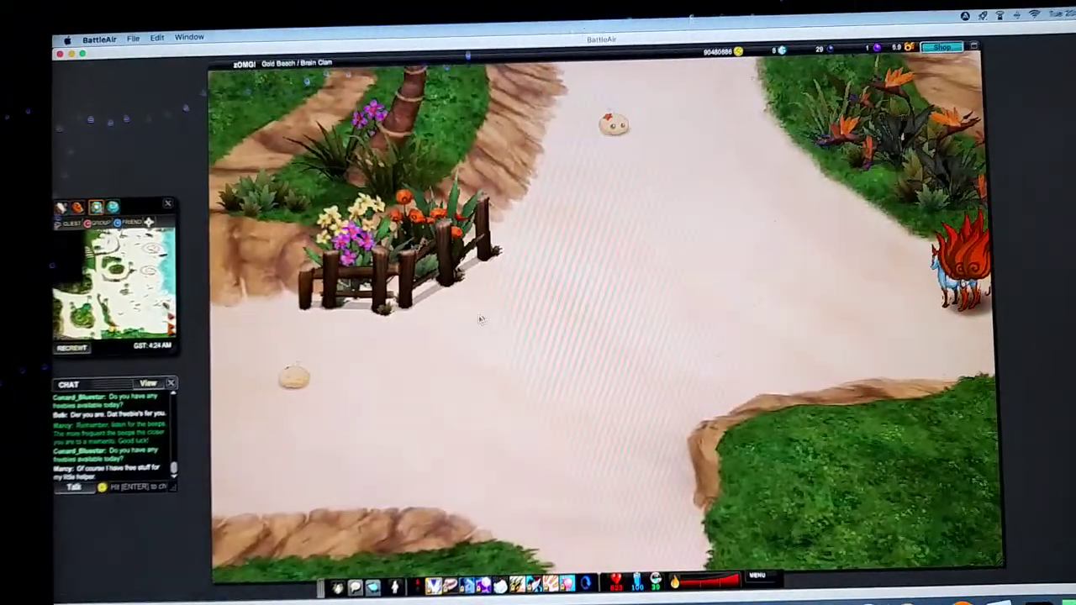
{"action": "key", "text": "Left"}
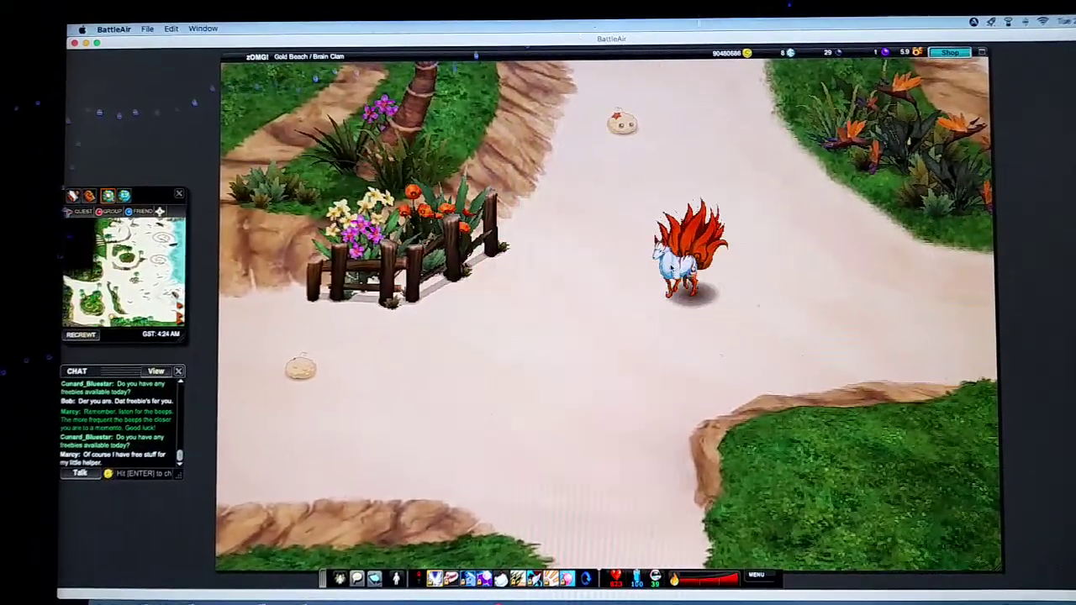
{"action": "key", "text": "Left"}
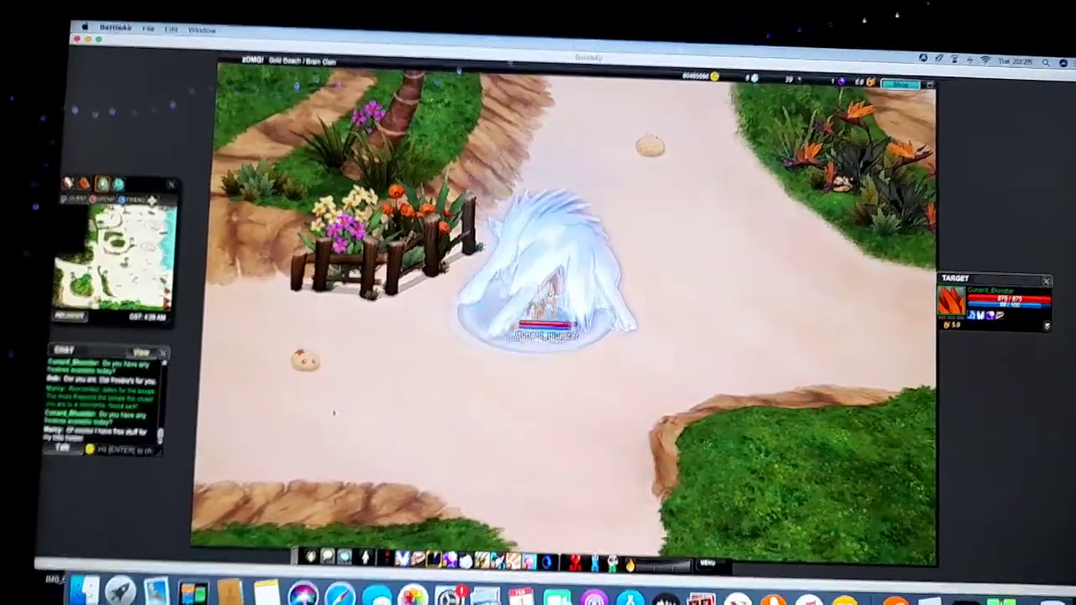
Move the fox past the flower fence and up the sandy jungle path.
{"action": "left_click", "coordinate": [227, 384]}
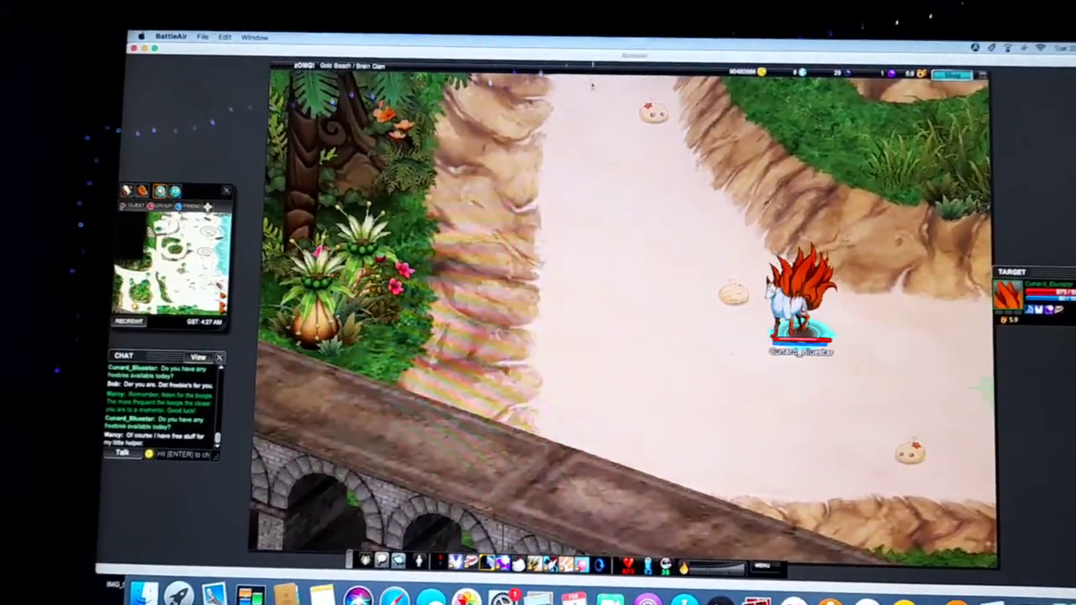
{"action": "left_click", "coordinate": [592, 85]}
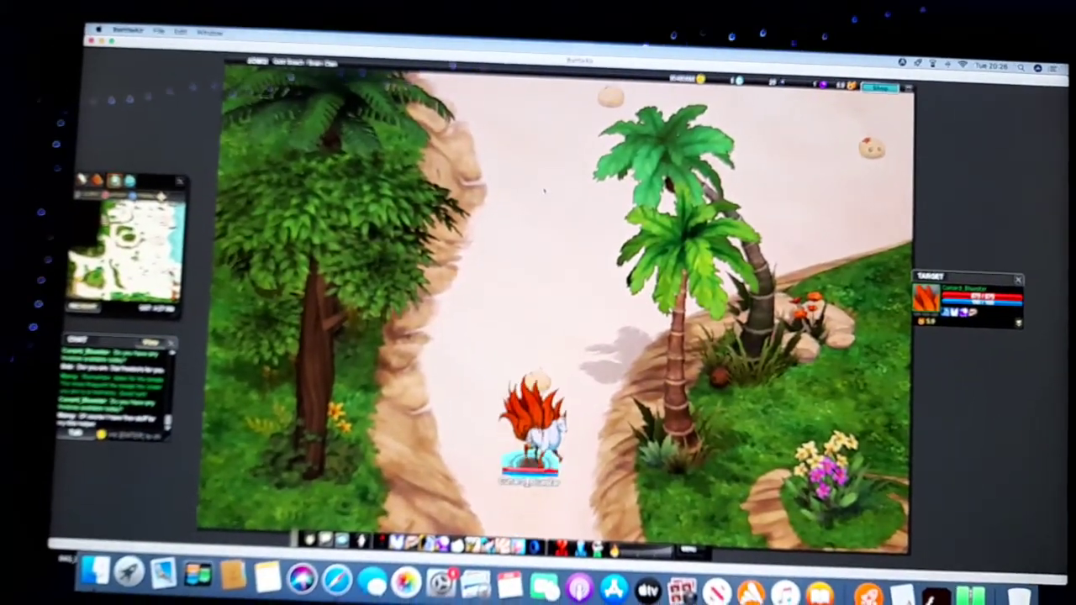
{"action": "key", "text": "Up"}
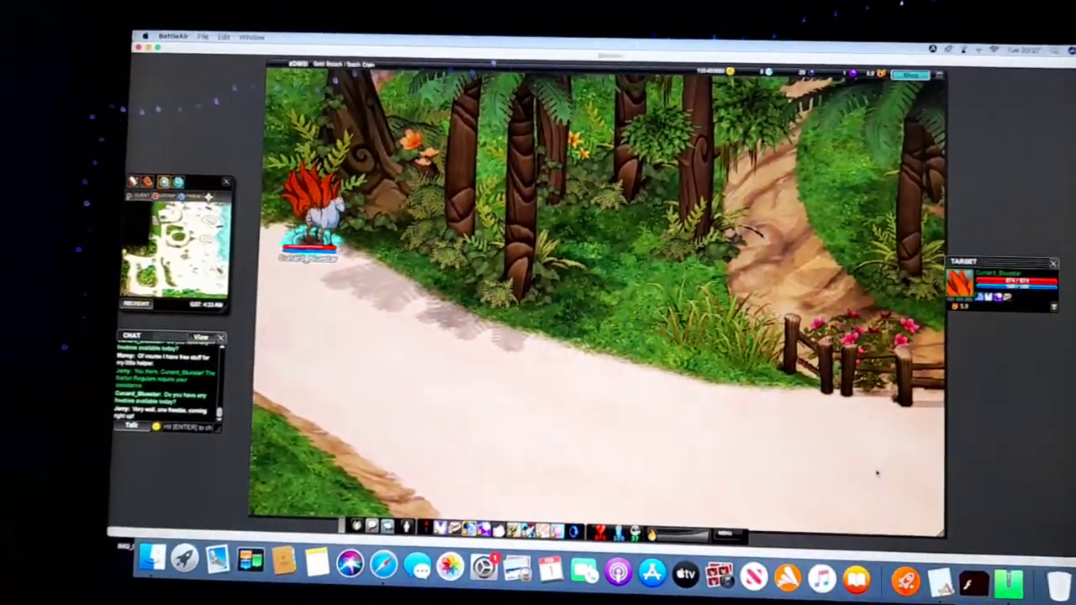
Walk the fox down the jungle path, past the palm trees, to the lifeguard tower.
{"action": "left_click", "coordinate": [877, 473]}
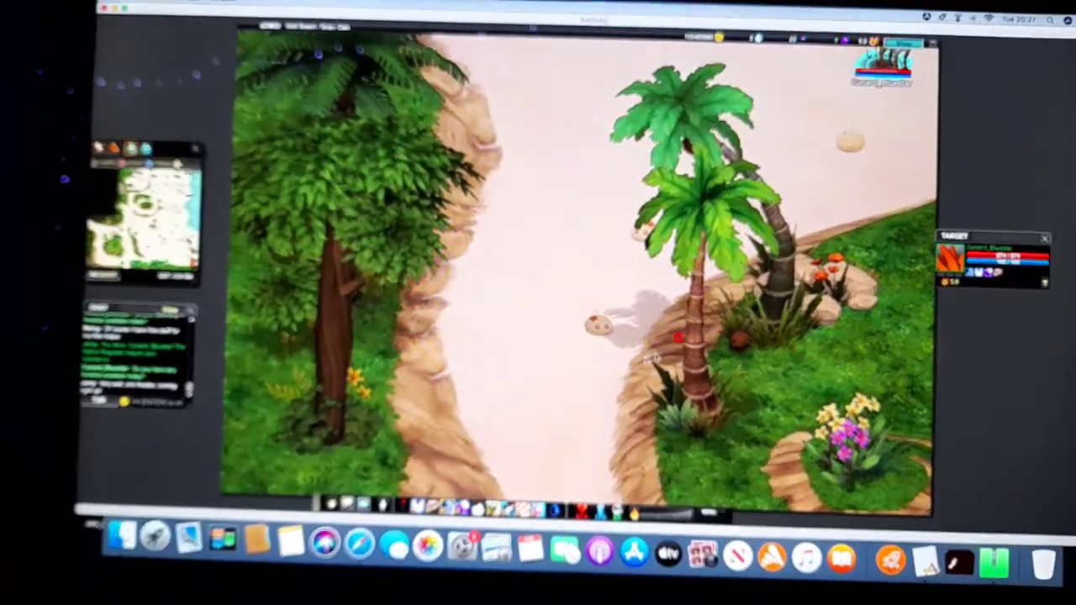
{"action": "left_click", "coordinate": [652, 360]}
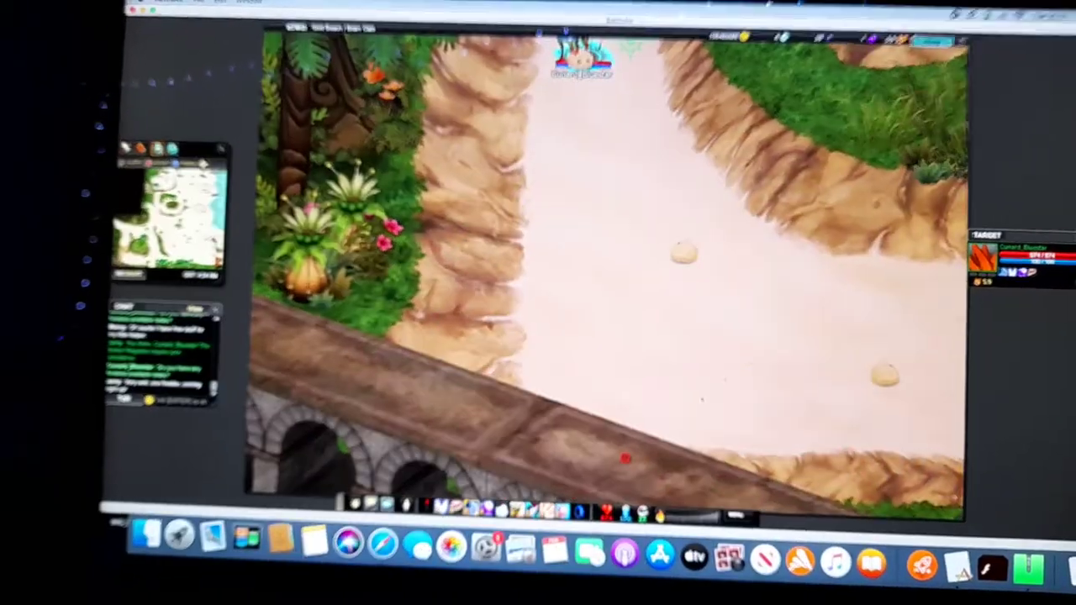
{"action": "left_click", "coordinate": [876, 379]}
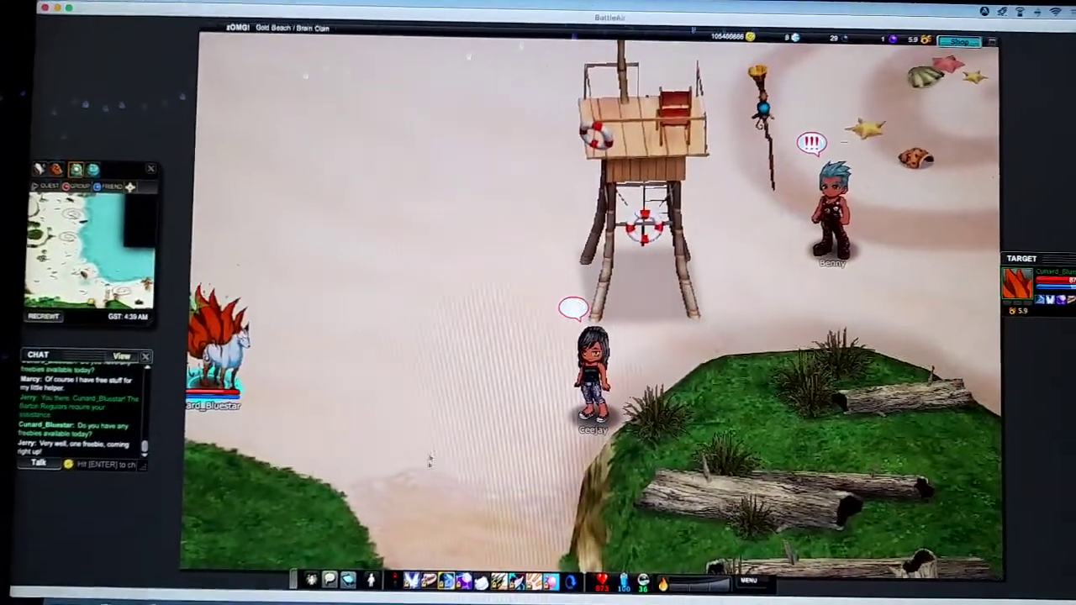
{"action": "left_click", "coordinate": [429, 461]}
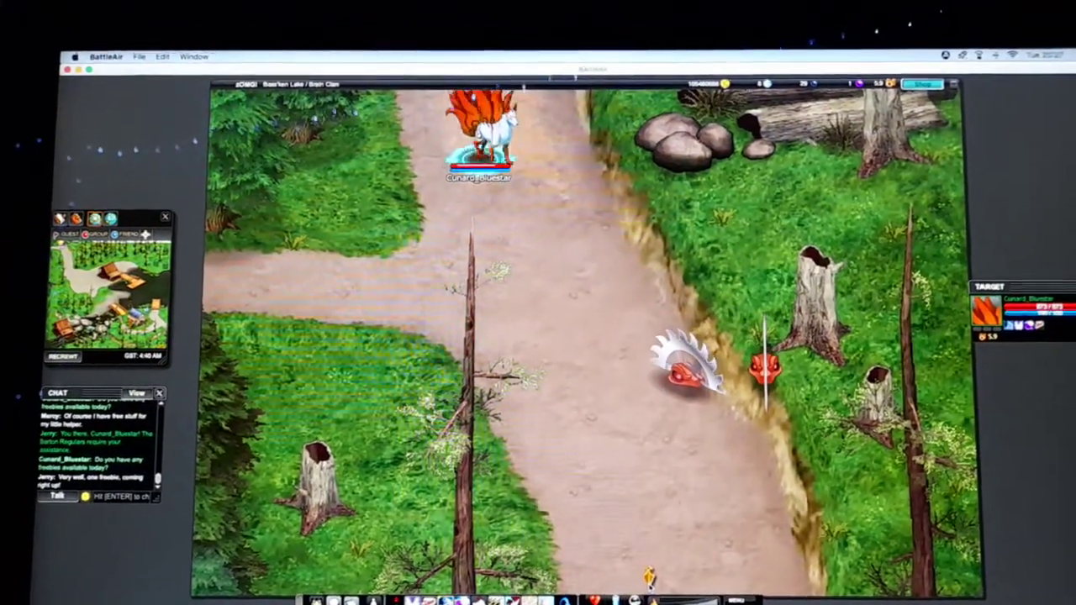
Approach the Buzz Saw, move south along the path, and attack the saw.
{"action": "left_click", "coordinate": [685, 361]}
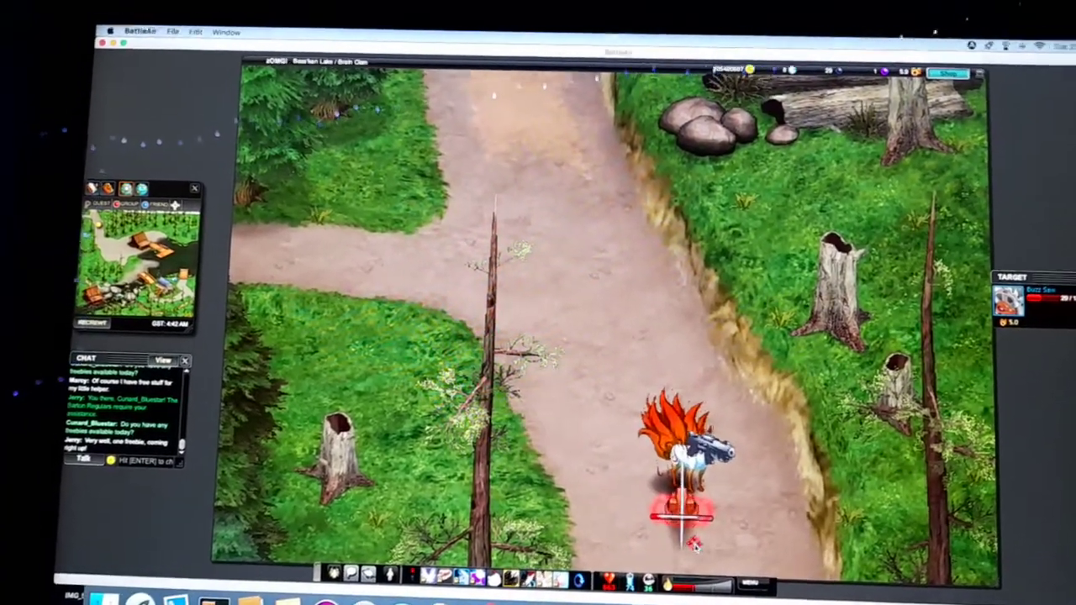
{"action": "left_click", "coordinate": [778, 555]}
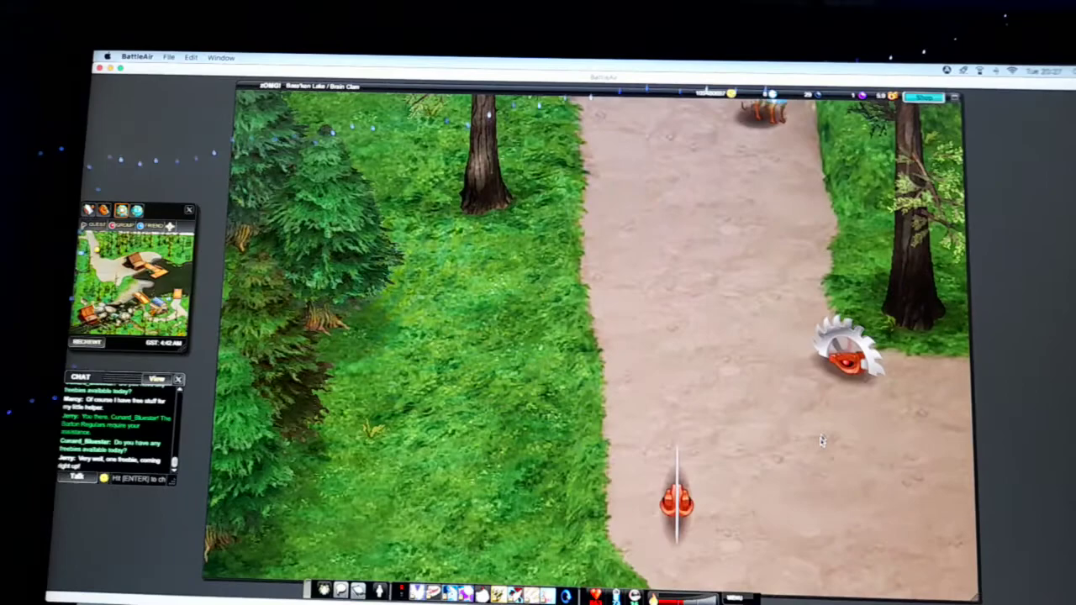
{"action": "left_click", "coordinate": [845, 349]}
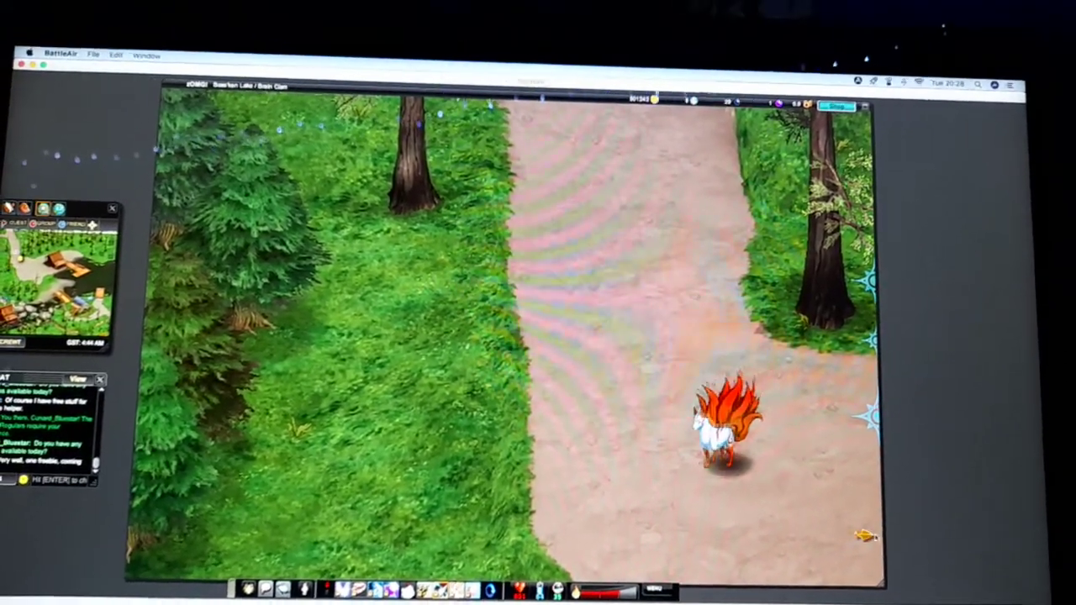
Enter the cabin area, attack the top-left buzz saw, and target another saw.
{"action": "left_click", "coordinate": [865, 535]}
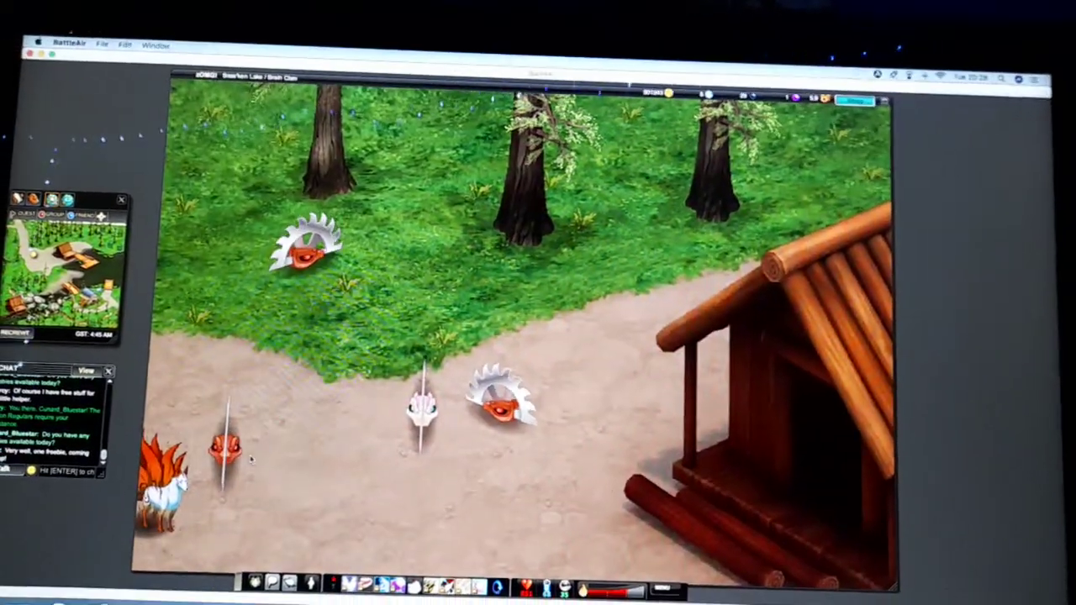
{"action": "left_click", "coordinate": [294, 252]}
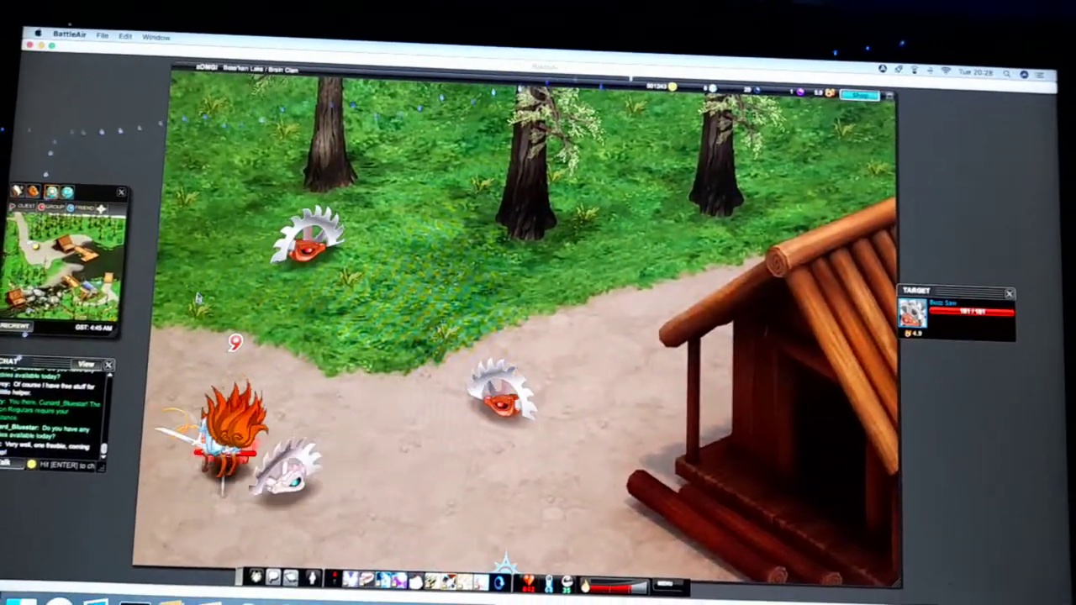
{"action": "left_click", "coordinate": [640, 242]}
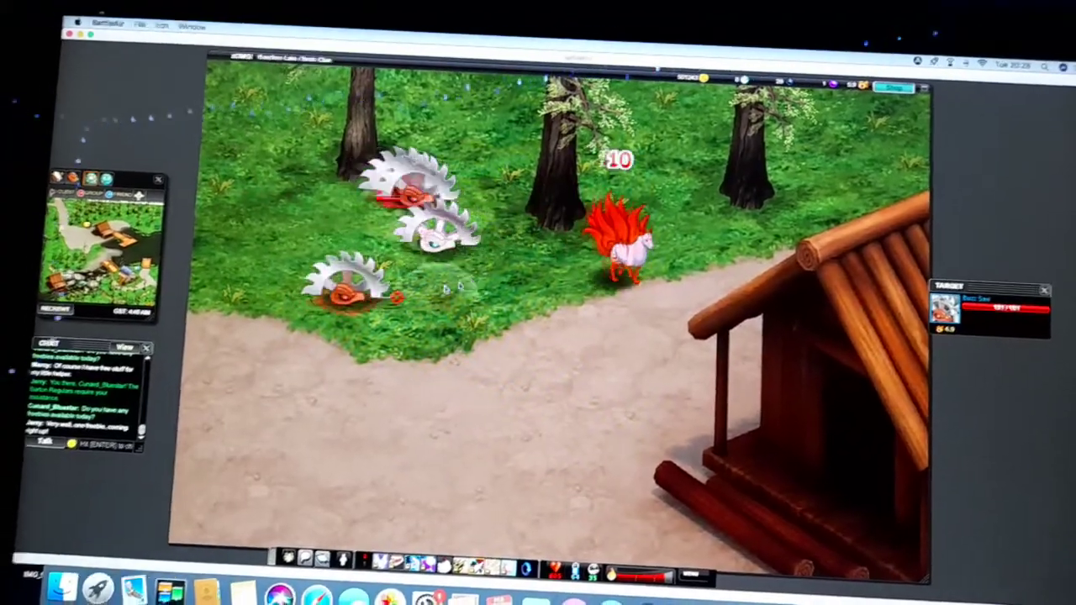
{"action": "left_click", "coordinate": [664, 286]}
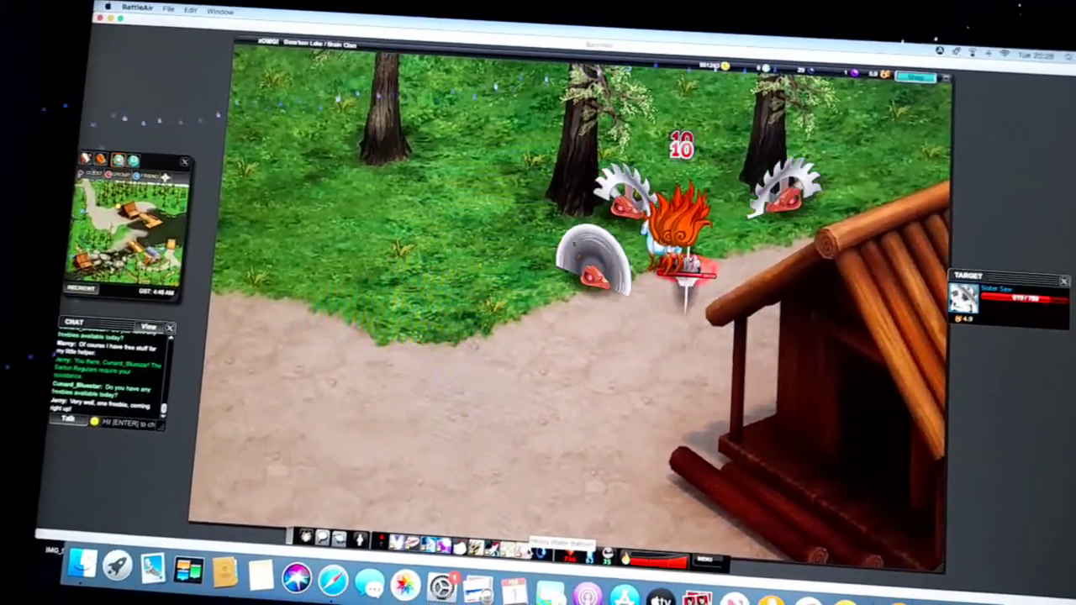
Fire ring skills 2 and A, finish the last saw, and retreat onto the grass.
{"action": "key", "text": "2"}
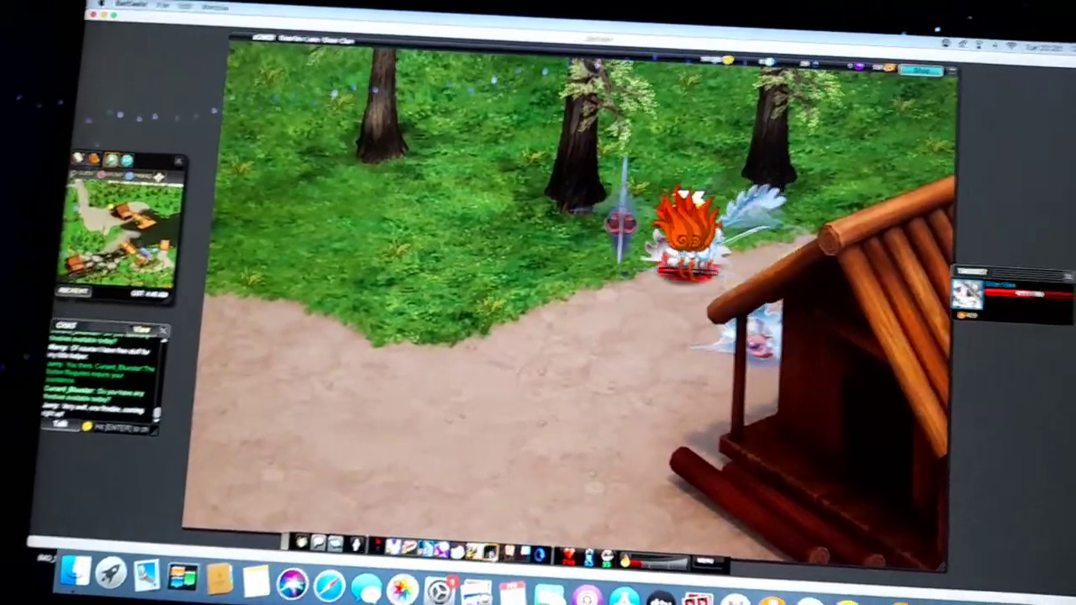
{"action": "key", "text": "a"}
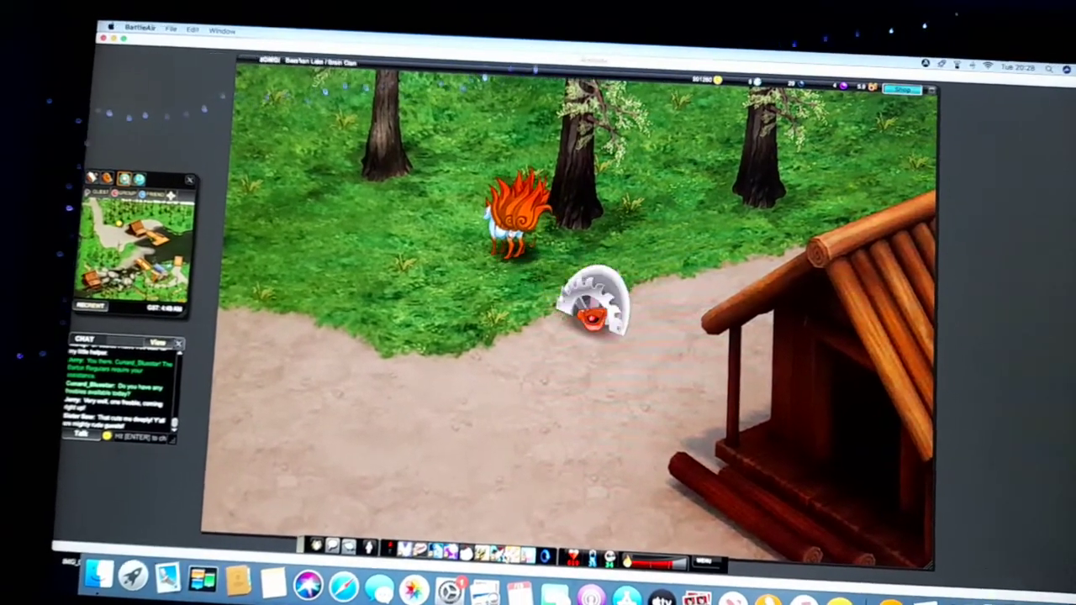
{"action": "left_click", "coordinate": [555, 311]}
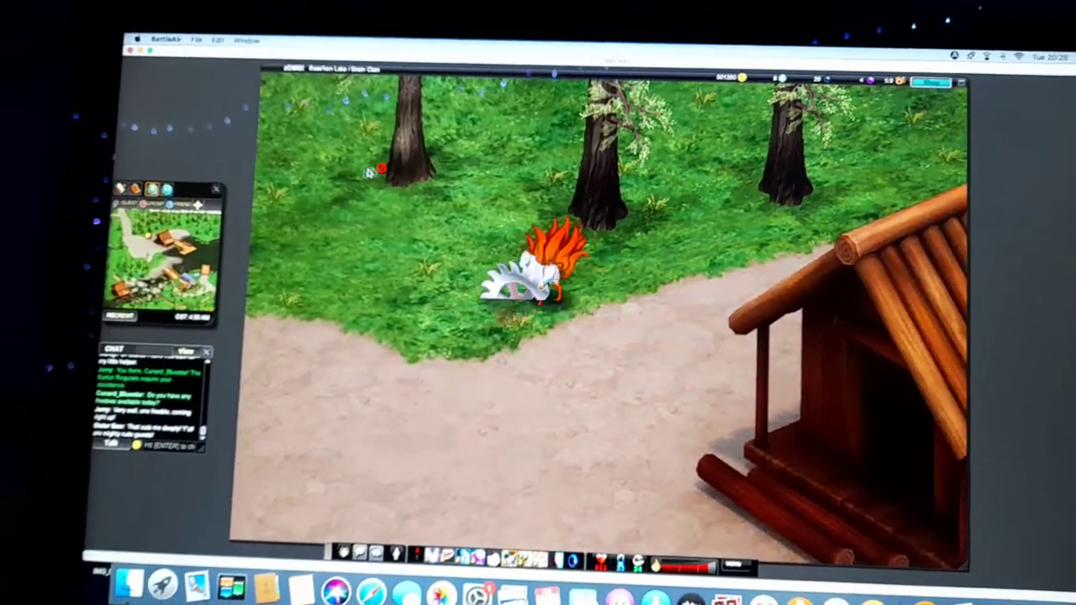
{"action": "left_click", "coordinate": [404, 223]}
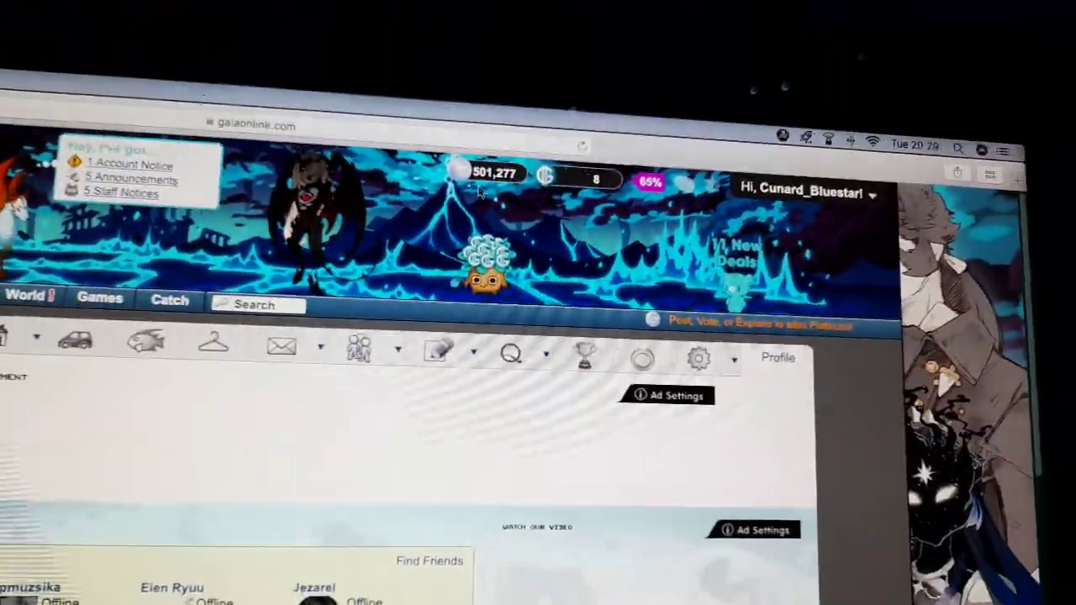
Drag the Safari window aside, refocus BattleAir, and attack a Buzz Saw.
{"action": "left_click", "coordinate": [882, 187]}
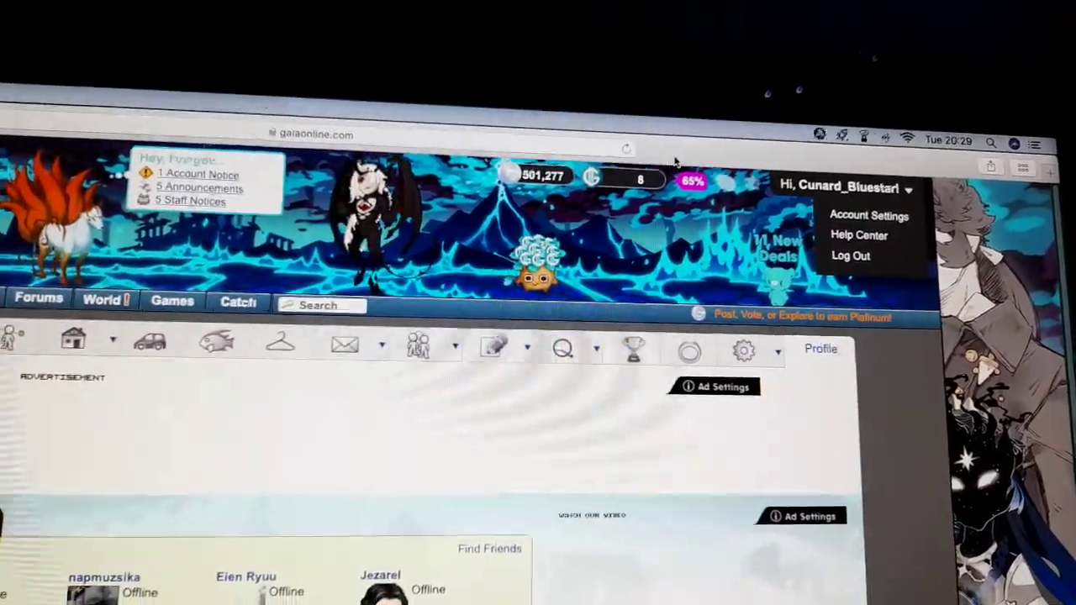
{"action": "mouse_move", "coordinate": [780, 148]}
{"action": "left_mouse_down"}
{"action": "mouse_move", "coordinate": [658, 360]}
{"action": "mouse_move", "coordinate": [658, 496]}
{"action": "left_mouse_up"}
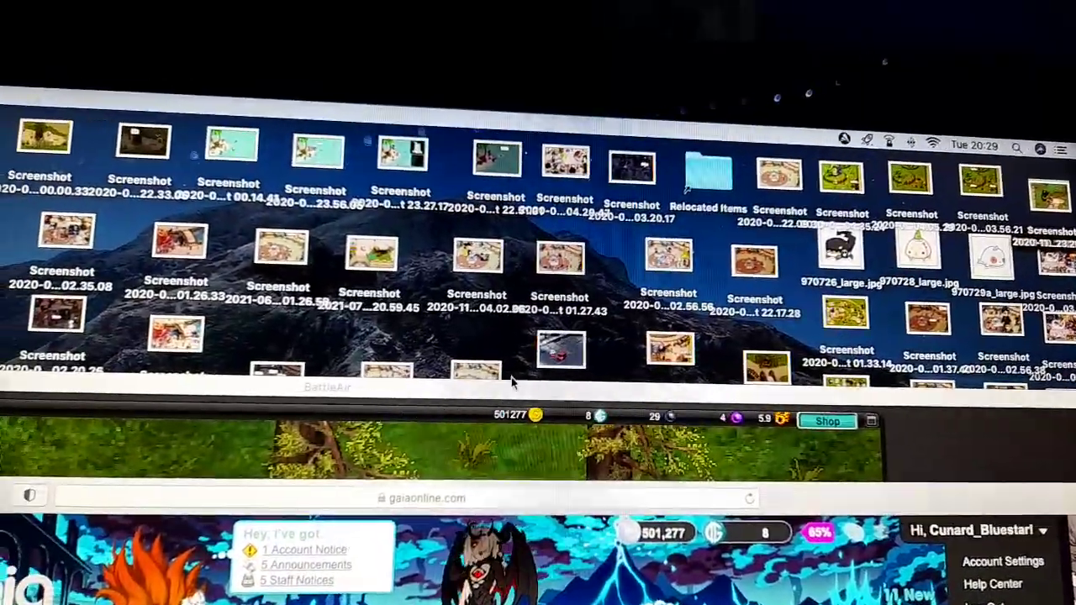
{"action": "left_click", "coordinate": [445, 465]}
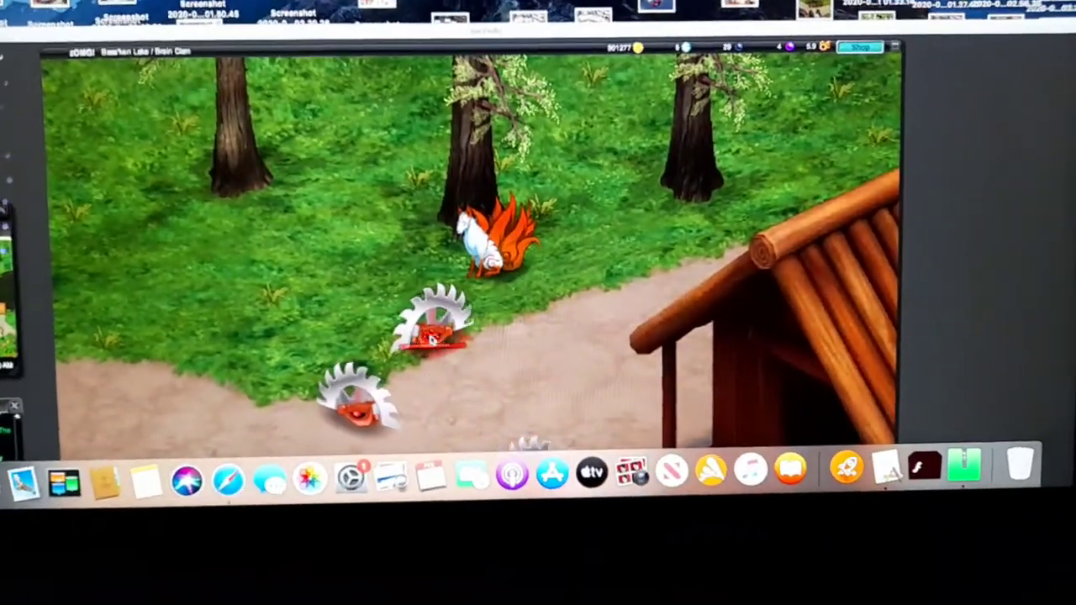
{"action": "left_click", "coordinate": [431, 337]}
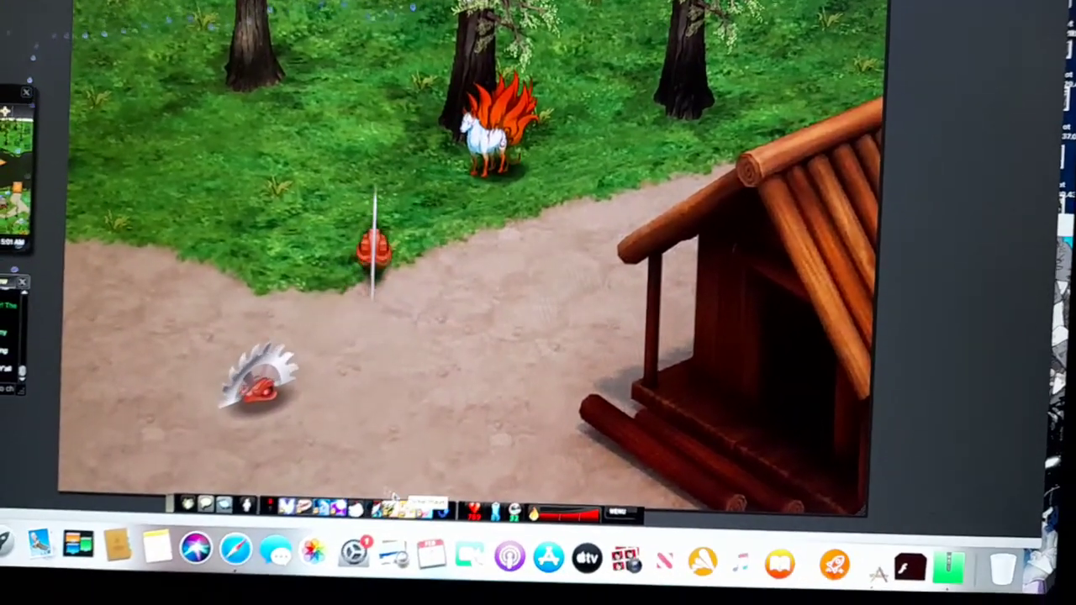
Strike the Buzz Saw on the cabin path, then walk the fox up-left onto the grass.
{"action": "left_click", "coordinate": [421, 222]}
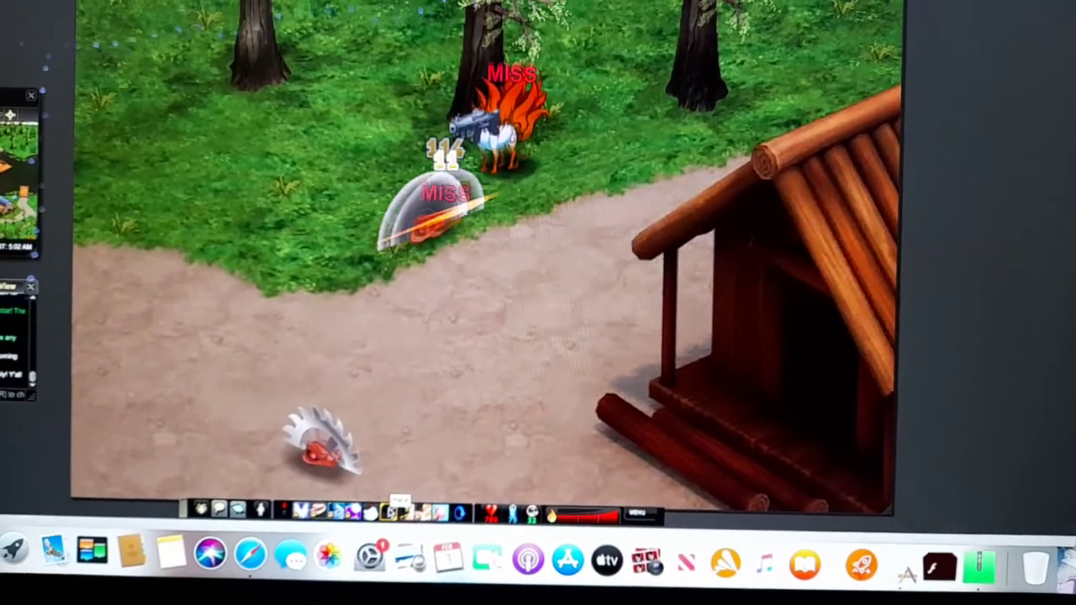
{"action": "left_click", "coordinate": [383, 181]}
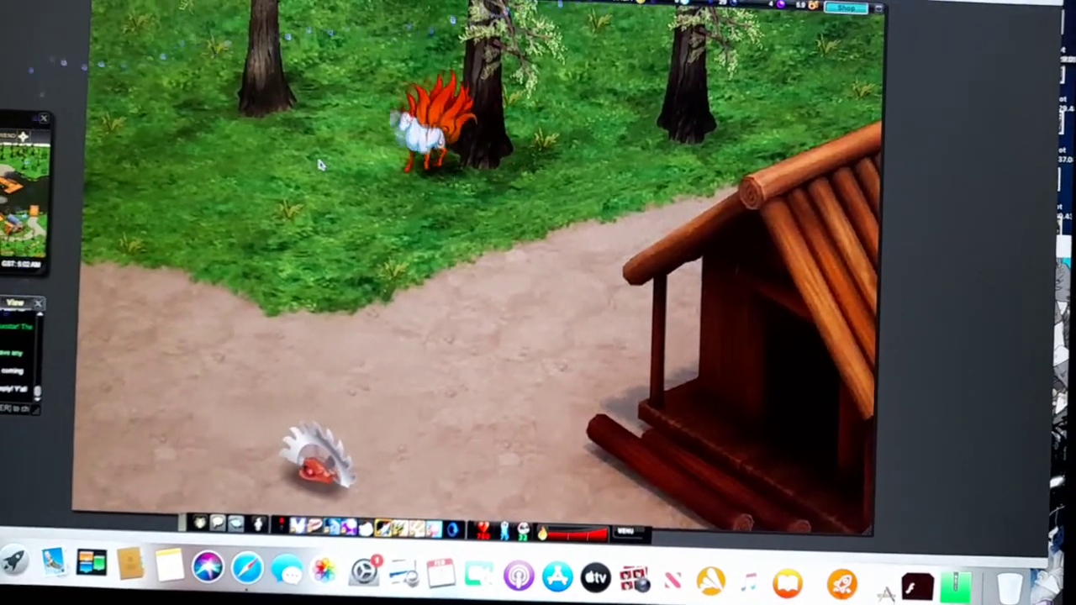